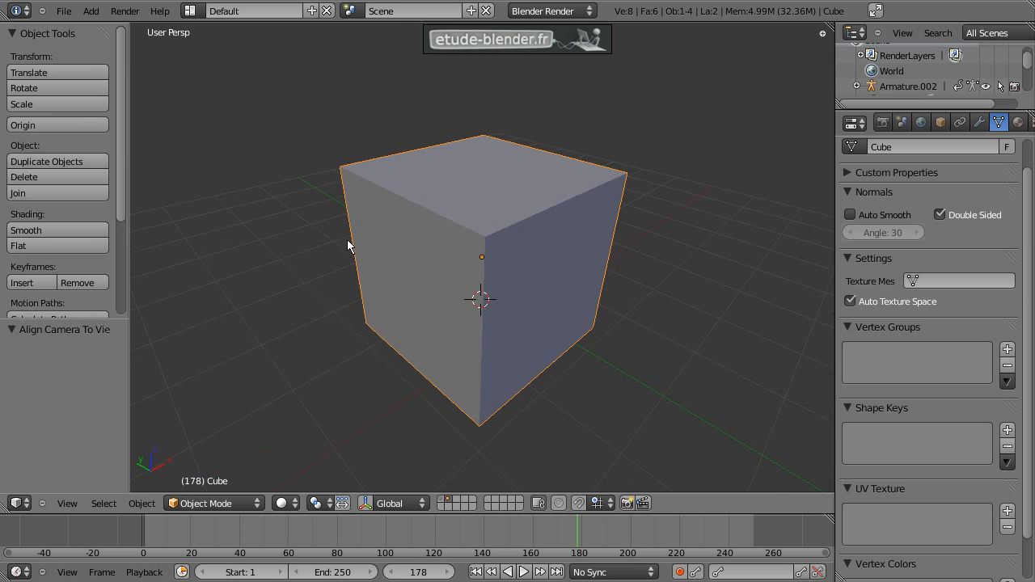
Step: Examine the unfolding box on the first layer at frame 131 from several angles
middle_click_drag(563, 239, 428, 229)
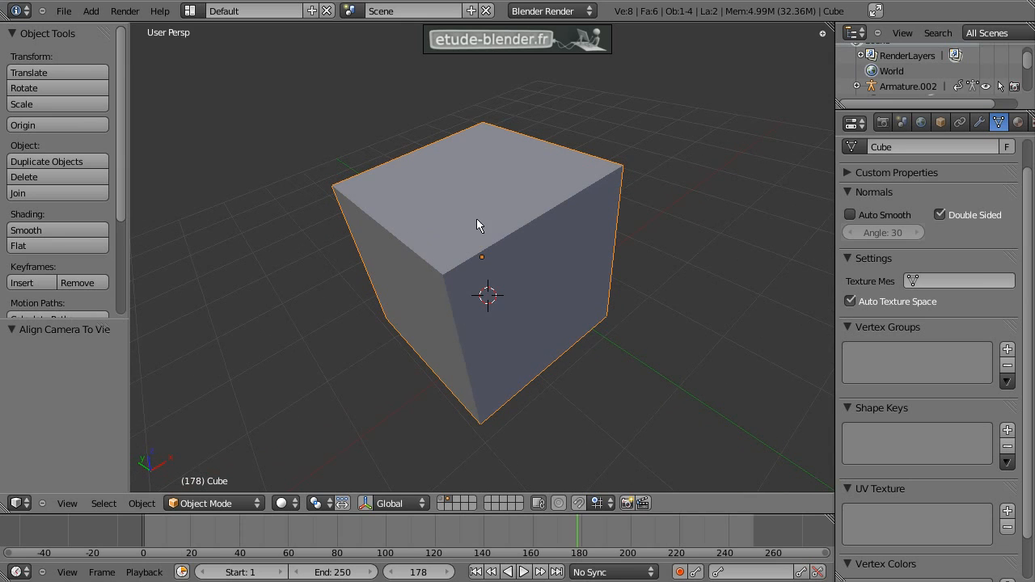
middle_click_drag(509, 308, 459, 387)
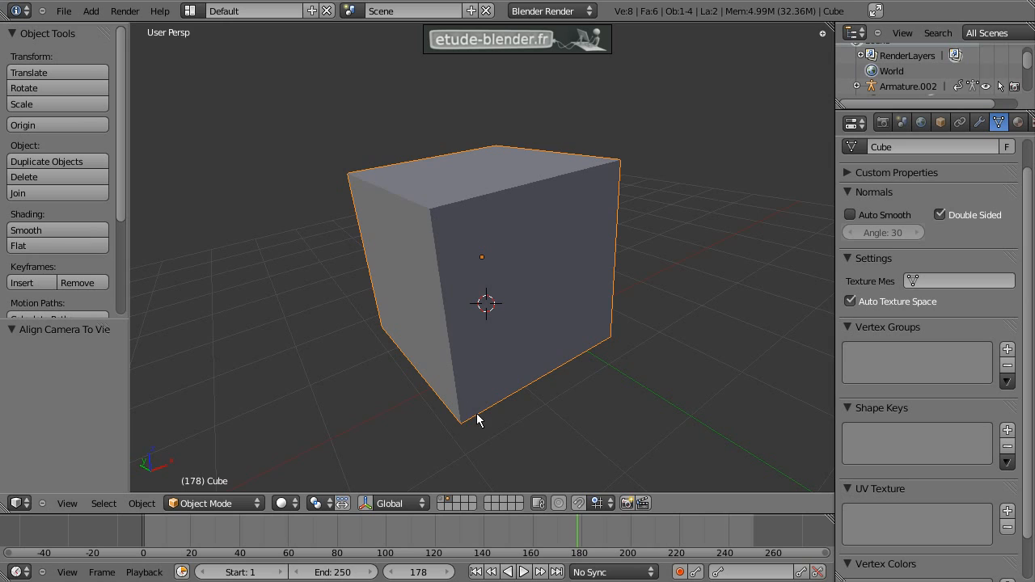
middle_click_drag(620, 301, 553, 368)
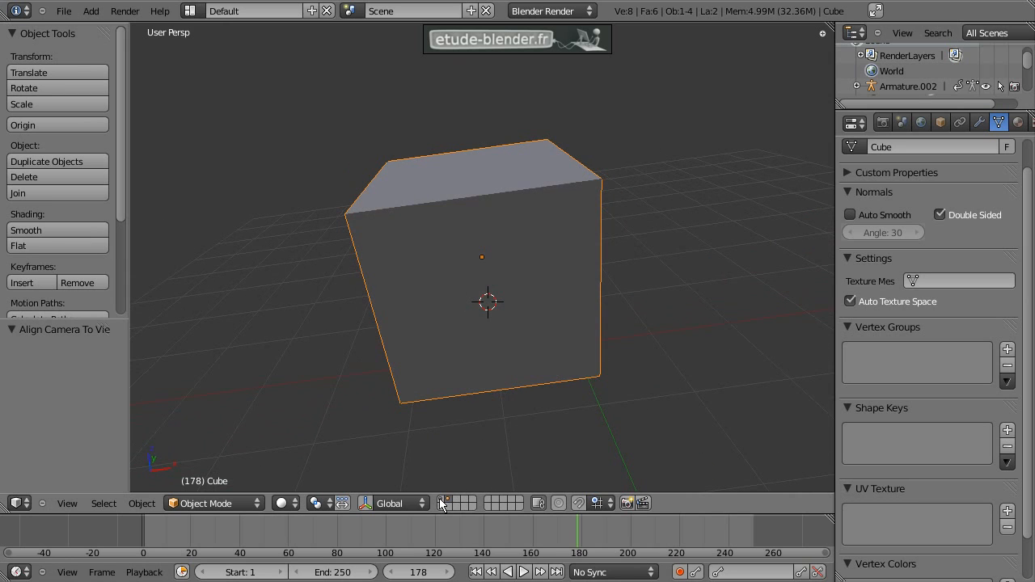
key("ctrl+z")
middle_click_drag(461, 398, 547, 257)
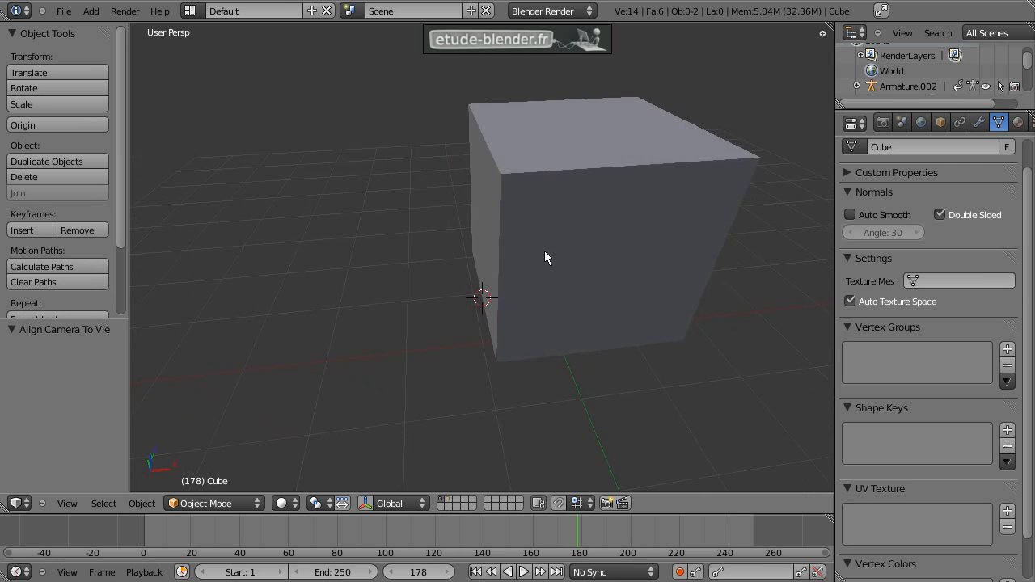
middle_click_drag(607, 268, 470, 308)
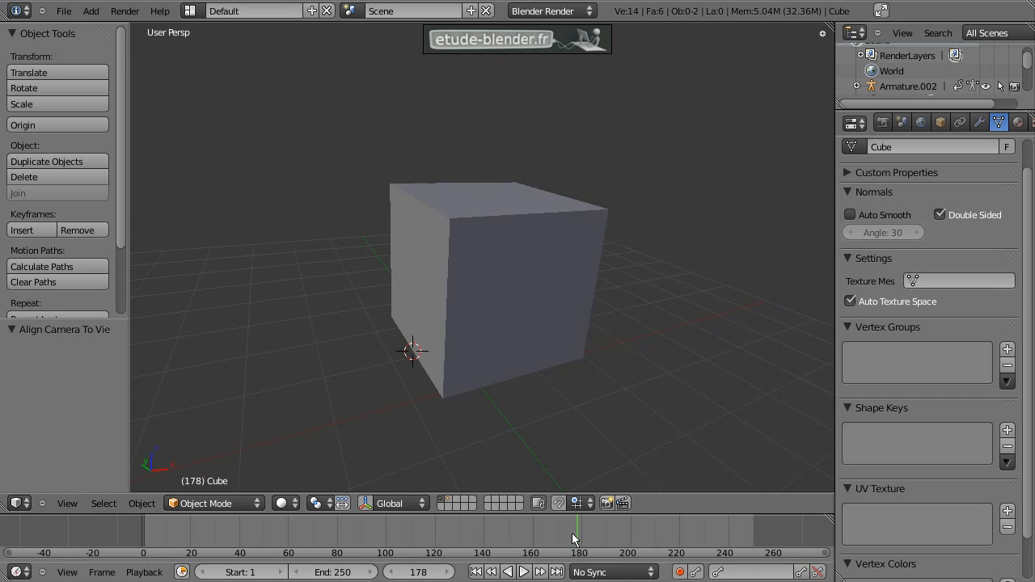
left_click_drag(578, 532, 462, 532)
scroll(443, 336, "up", 2)
middle_click_drag(443, 330, 590, 259)
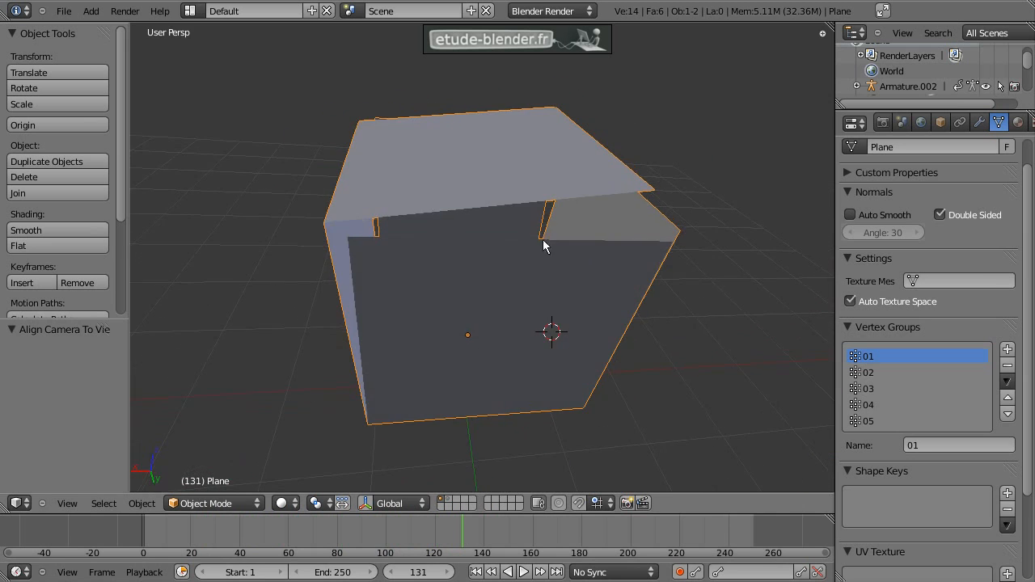
middle_click_drag(699, 229, 590, 299)
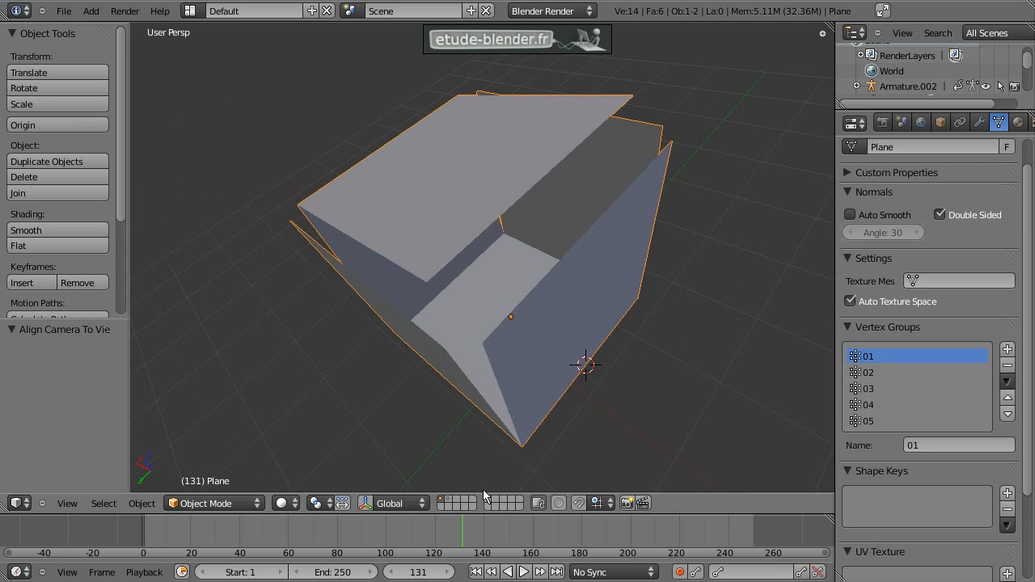
Step: Show the second layer, select the cube, and edit its mesh in edge select mode
left_click(447, 502)
middle_click_drag(596, 375, 559, 288)
right_click(584, 247)
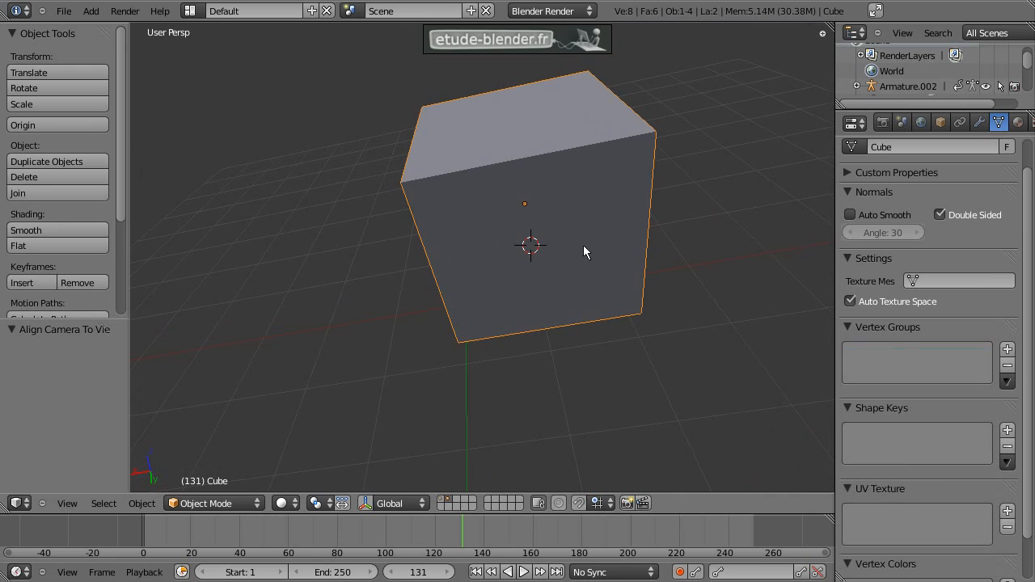
key("Tab")
middle_click_drag(573, 252, 510, 235)
key("ctrl+Tab")
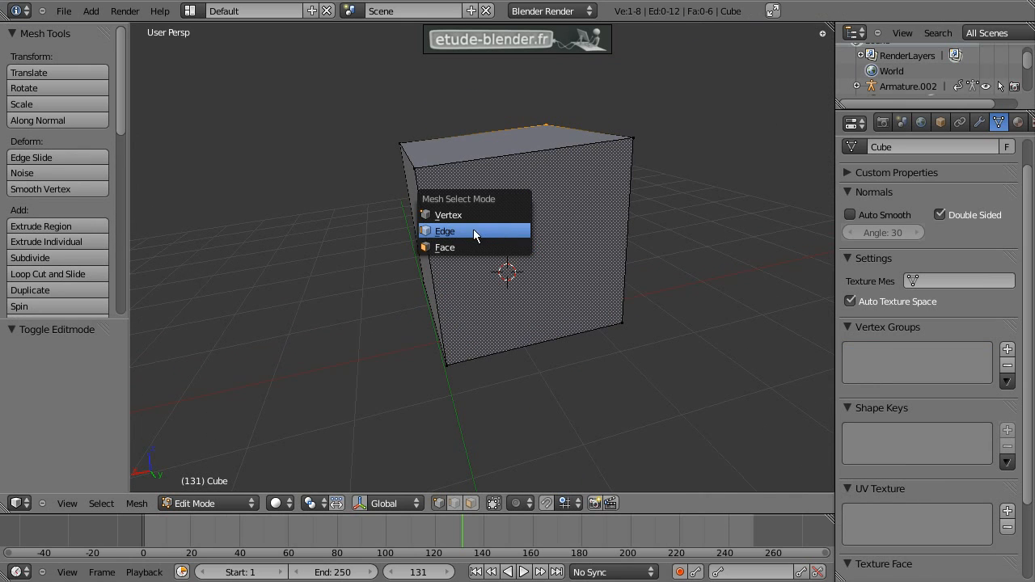
left_click(474, 232)
Step: Mark the cube's four vertical edges and three of its top edges as a seam
middle_click_drag(515, 244, 416, 246)
middle_click_drag(626, 277, 519, 268)
right_click(654, 250, "shift")
middle_click_drag(735, 273, 604, 307)
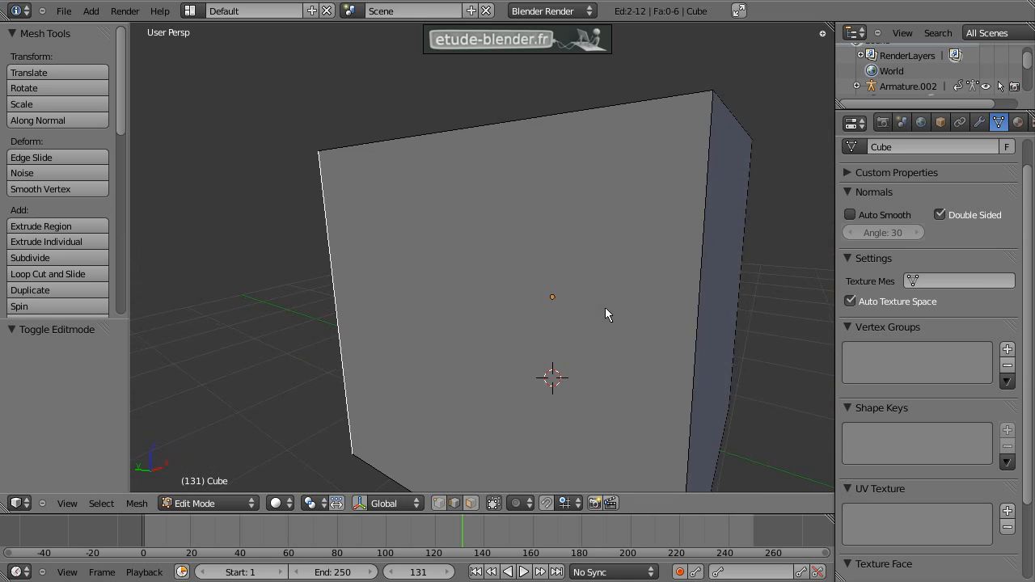
scroll(607, 308, "down", 1)
right_click(629, 305, "shift")
middle_click_drag(733, 304, 619, 316)
right_click(604, 304, "shift")
middle_click_drag(585, 272, 446, 363)
right_click(446, 361, "shift")
right_click(557, 269, "shift")
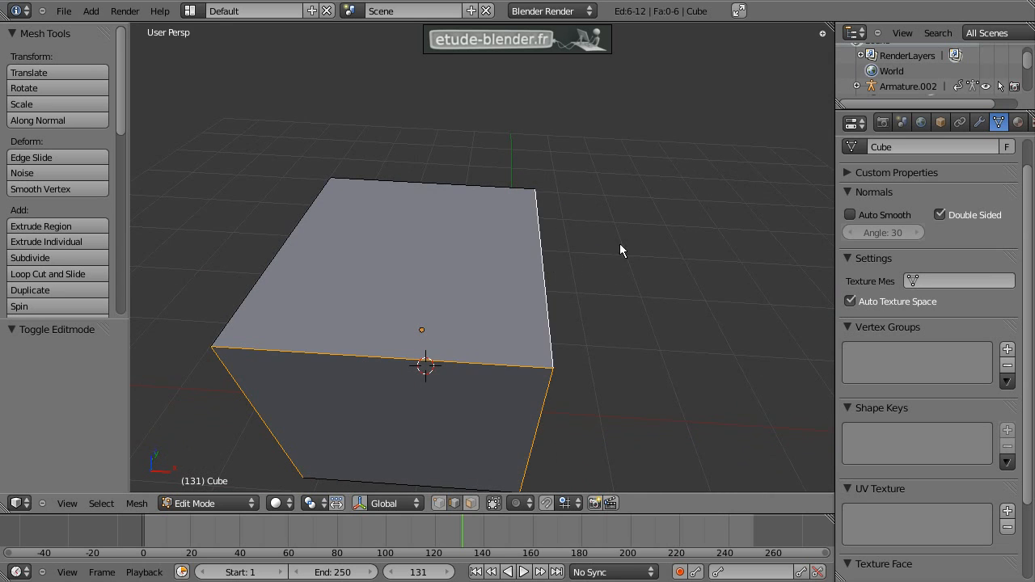
middle_click_drag(619, 250, 510, 262)
right_click(444, 190, "shift")
middle_click_drag(350, 369, 361, 331)
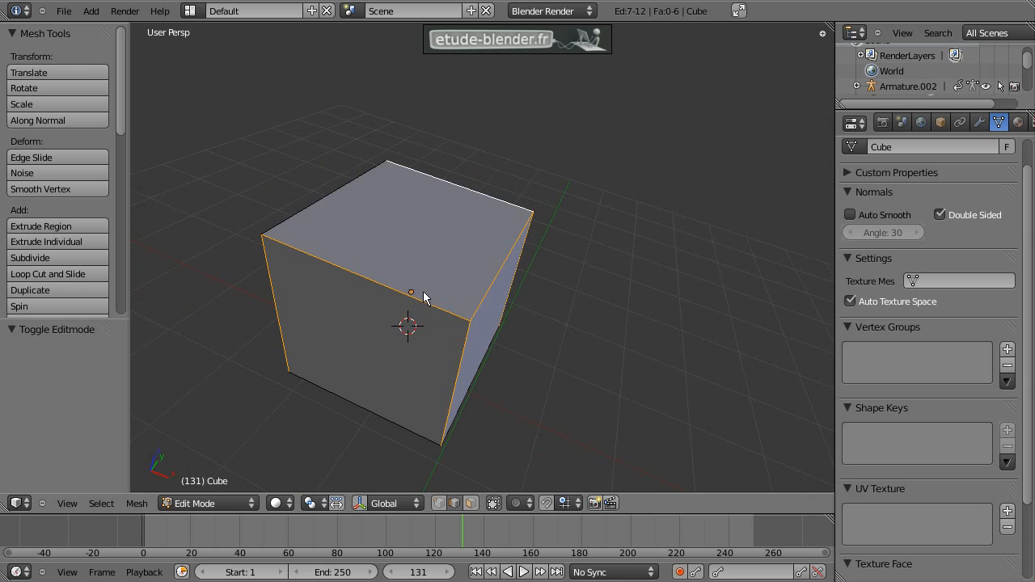
key("ctrl+e")
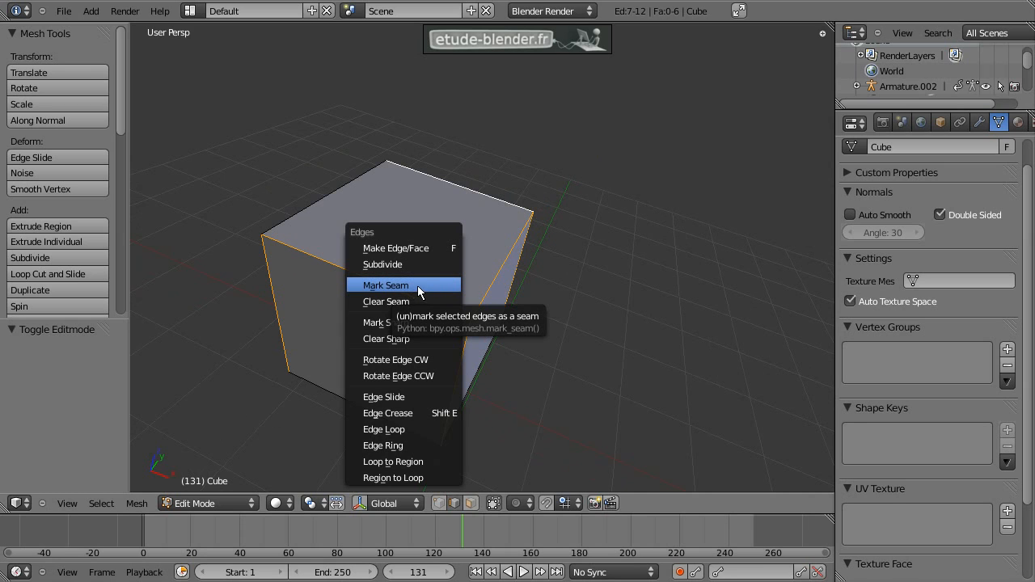
left_click(417, 285)
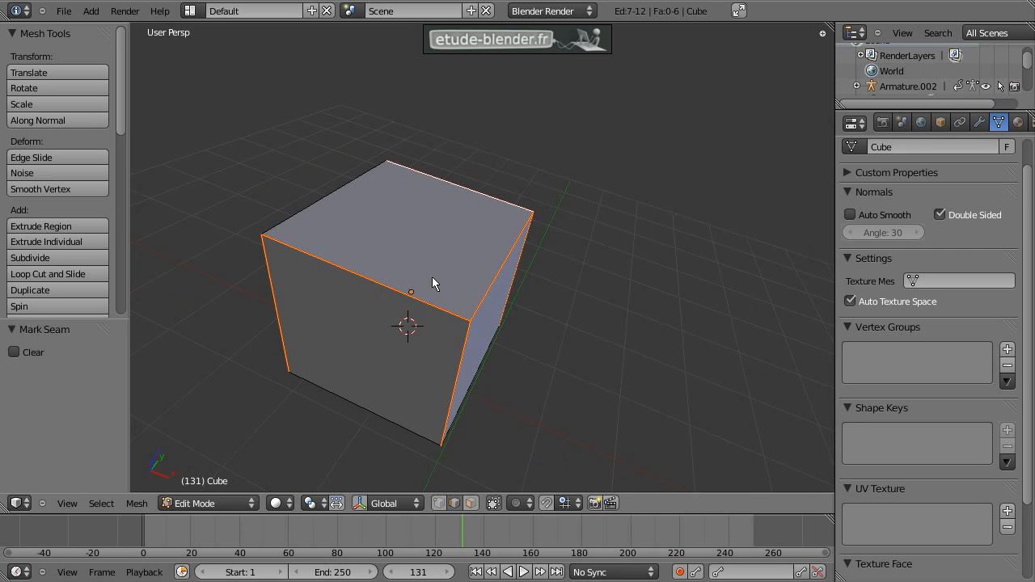
Step: Run Mark Seam again on the selected edges by searching the operators for "seam", and deselect everything
key("space")
type("seam")
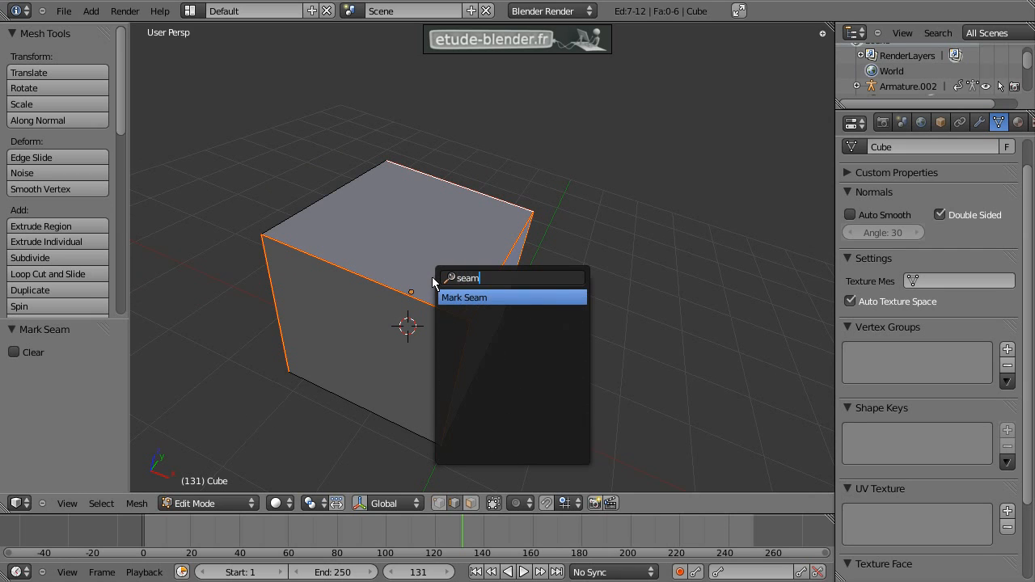
left_click(498, 300)
mouse_move(498, 301)
middle_mouse_down()
mouse_move(542, 364)
mouse_move(488, 305)
middle_mouse_up()
key("a")
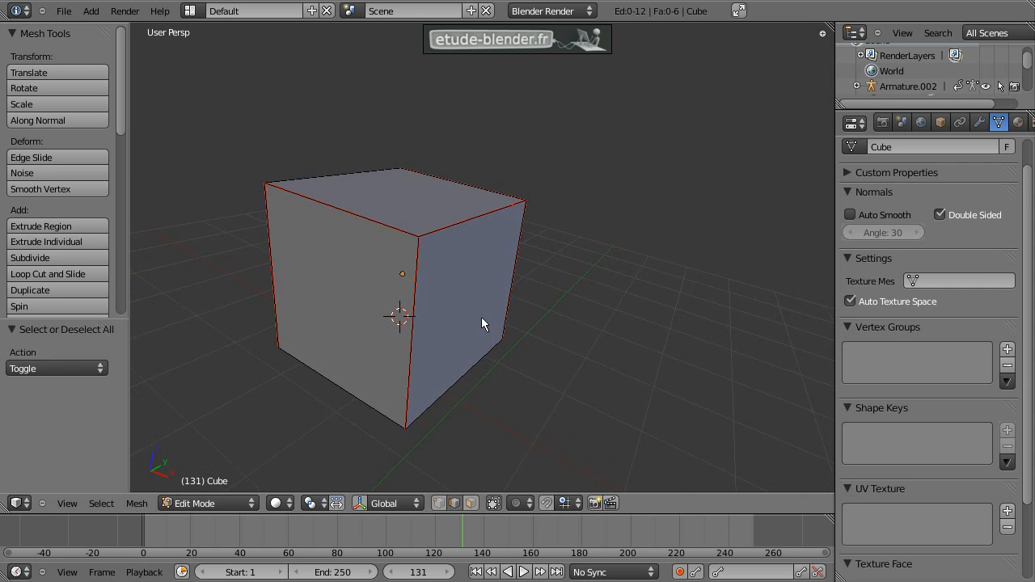
middle_click_drag(339, 280, 515, 273)
middle_click_drag(455, 235, 534, 282)
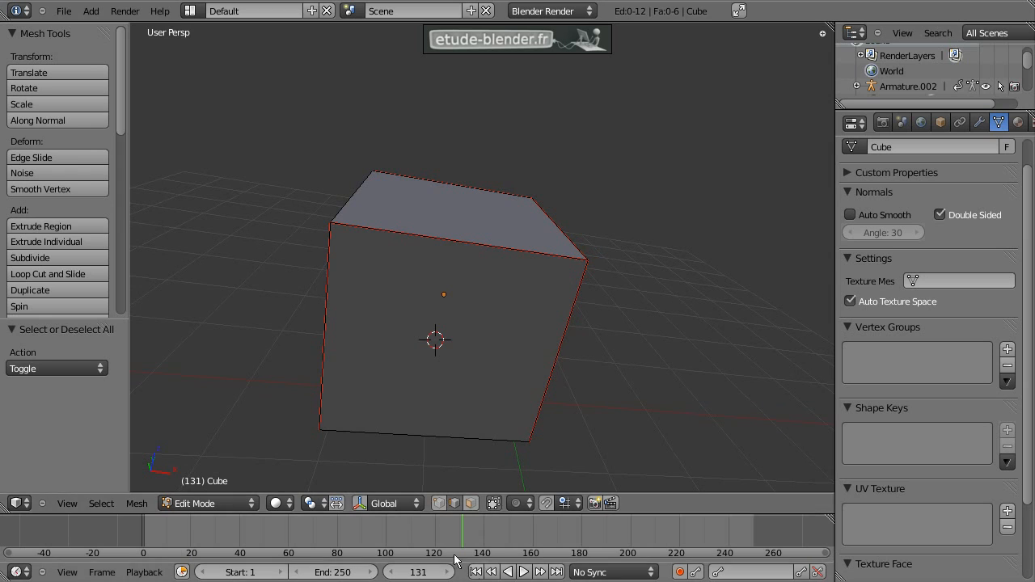
Step: Leave Edit Mode, check the unfolding box on the first layer at frame 134, and return to the cube's layer
key("Tab")
left_click(440, 499)
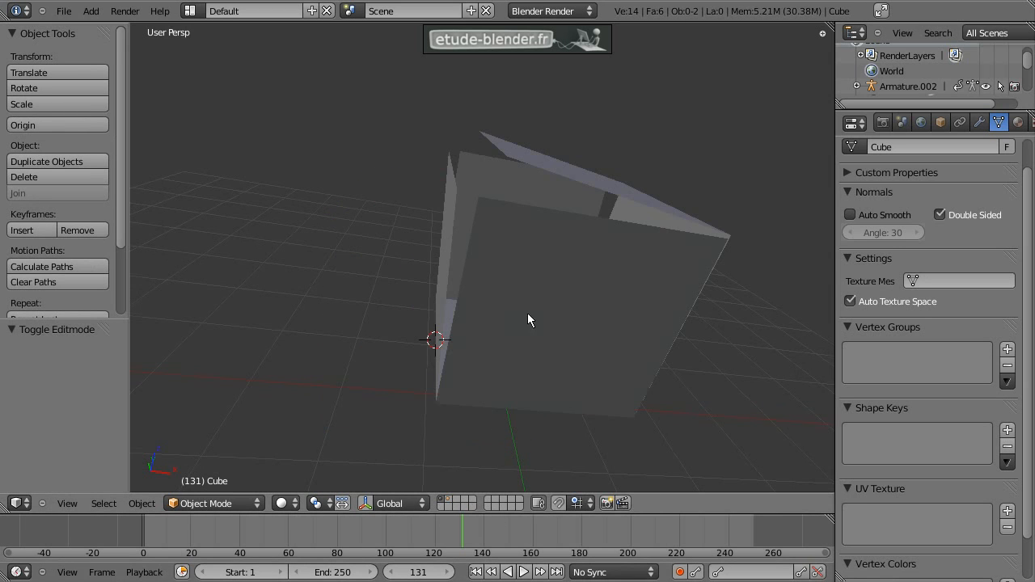
mouse_move(462, 528)
left_mouse_down()
mouse_move(390, 527)
mouse_move(468, 525)
left_mouse_up()
left_click(447, 502)
left_click(450, 503)
middle_click_drag(530, 296, 525, 295)
Step: Split the 3D view vertically and turn the new area into a UV/Image Editor
left_click_drag(828, 28, 535, 33)
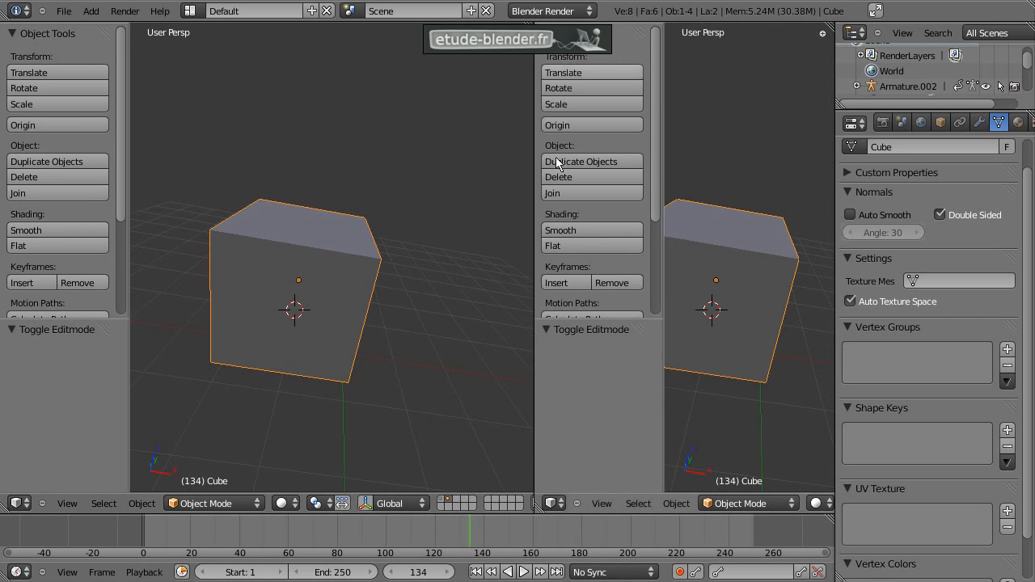
left_click(551, 503)
left_click(598, 397)
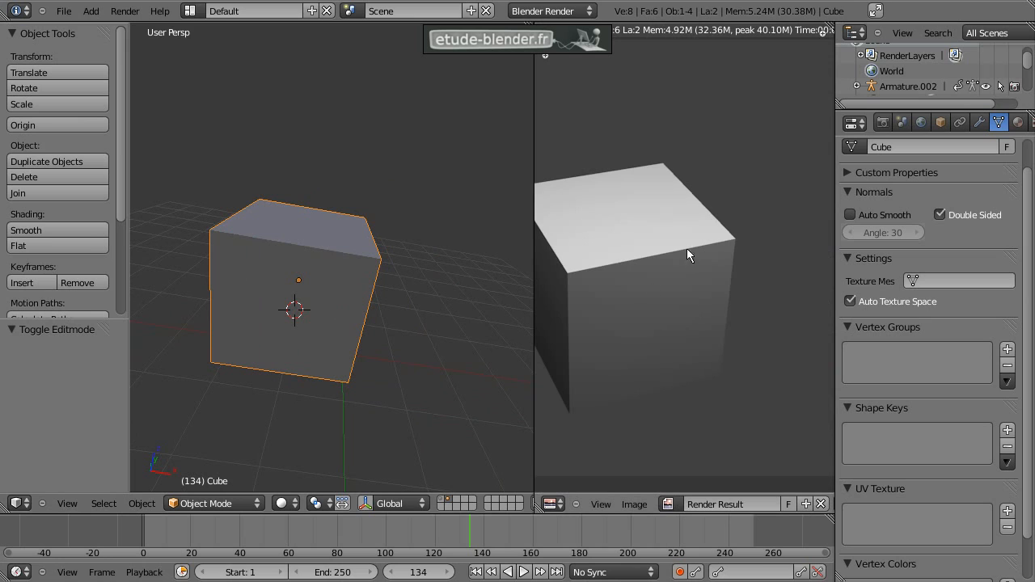
scroll(663, 319, "down", 2)
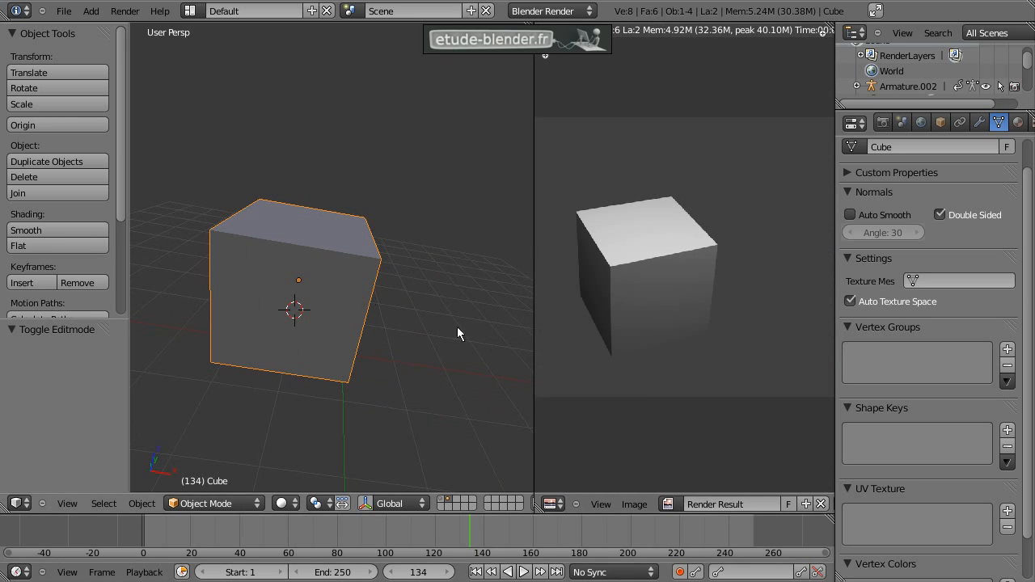
Step: Select the cube's entire mesh in Edit Mode and unwrap it with Unwrap
key("Tab")
middle_click_drag(392, 288, 320, 314)
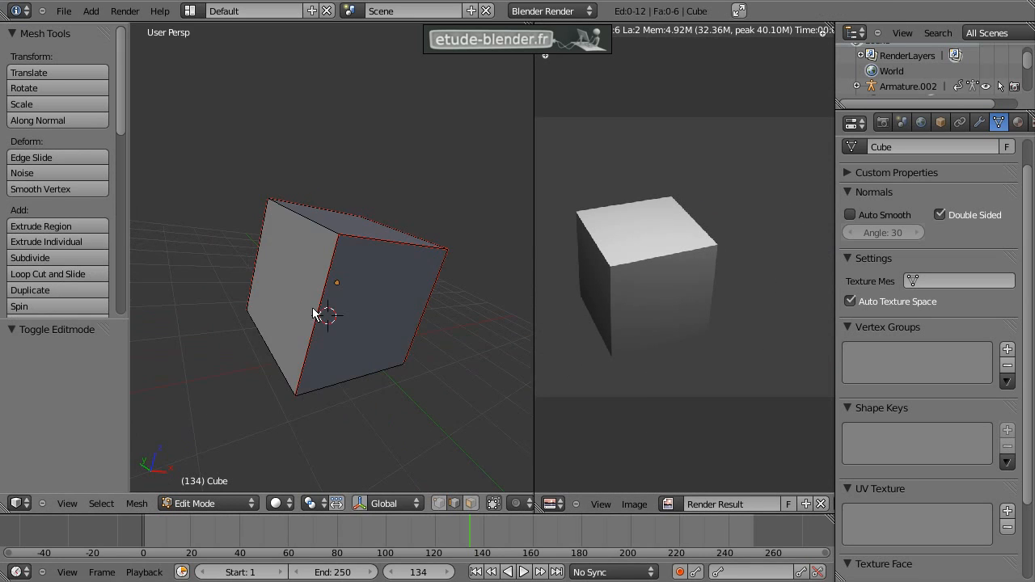
key("a")
middle_click_drag(384, 299, 338, 298)
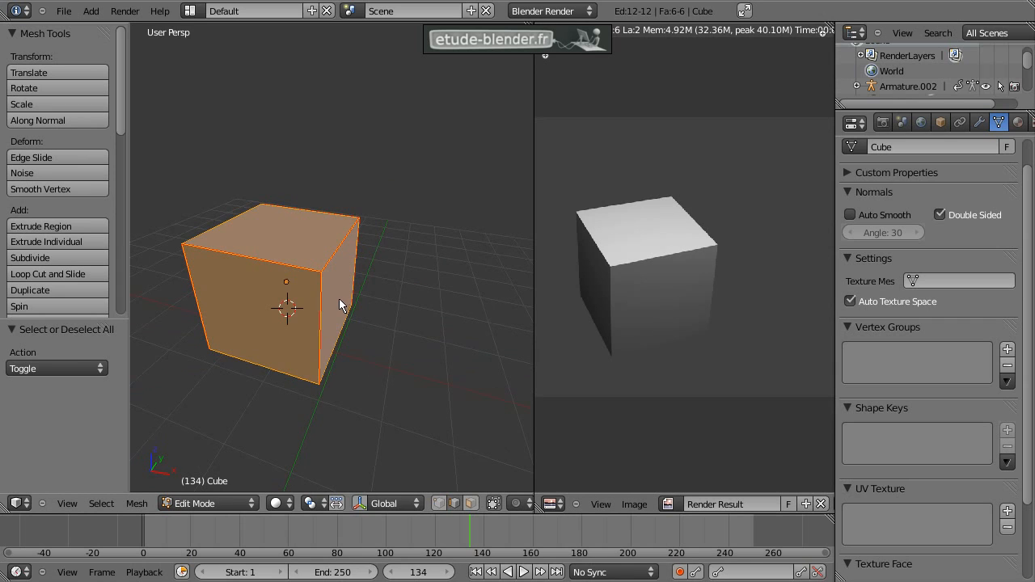
key("u")
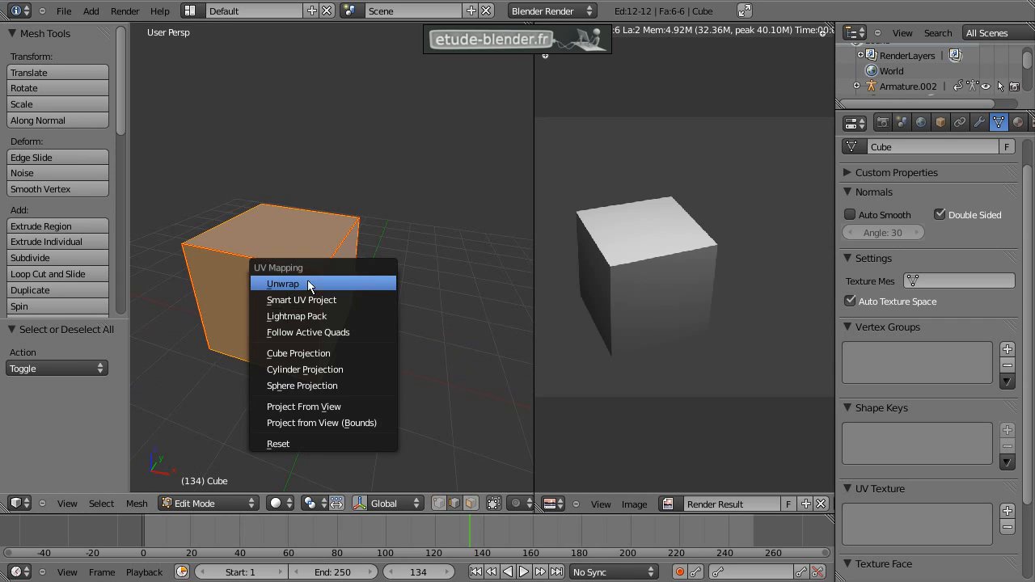
left_click(336, 282)
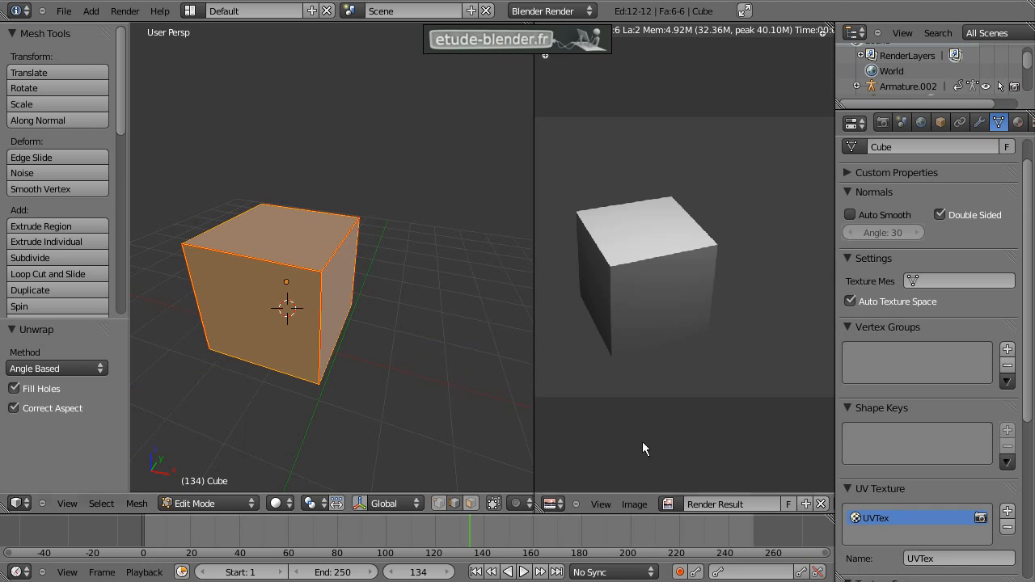
Step: Unlink the Render Result image from the UV/Image Editor and maximize the editor around the UV layout
left_click(822, 504)
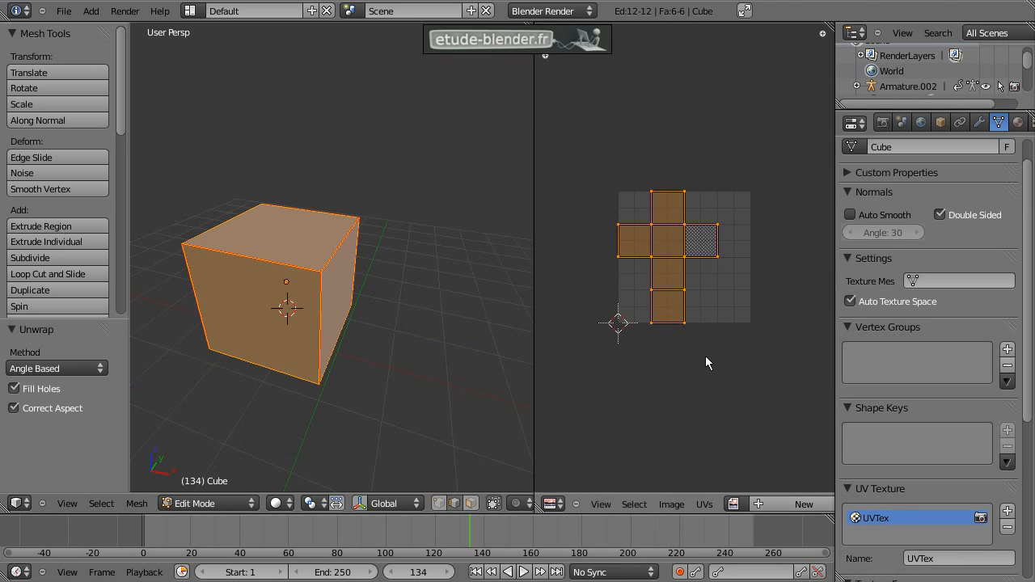
scroll(707, 355, "up", 3)
middle_click_drag(689, 363, 717, 368)
scroll(717, 363, "up", 1)
scroll(717, 363, "down", 1)
key("ctrl+Up")
middle_click_drag(571, 344, 510, 362)
scroll(505, 356, "up", 1)
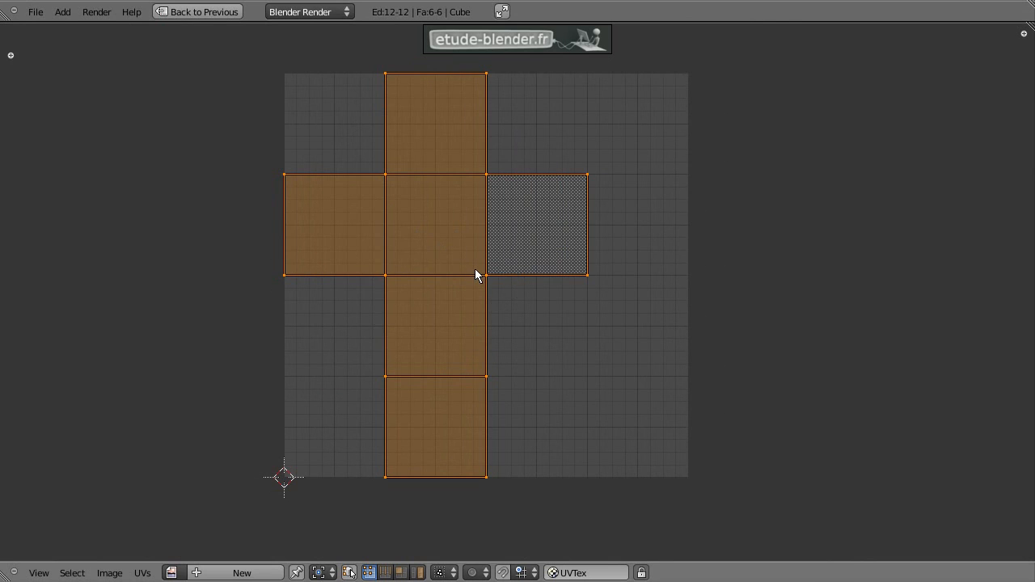
Step: Move the whole UV layout 0.125 along X to centre it in the UV space
key("g")
key("x")
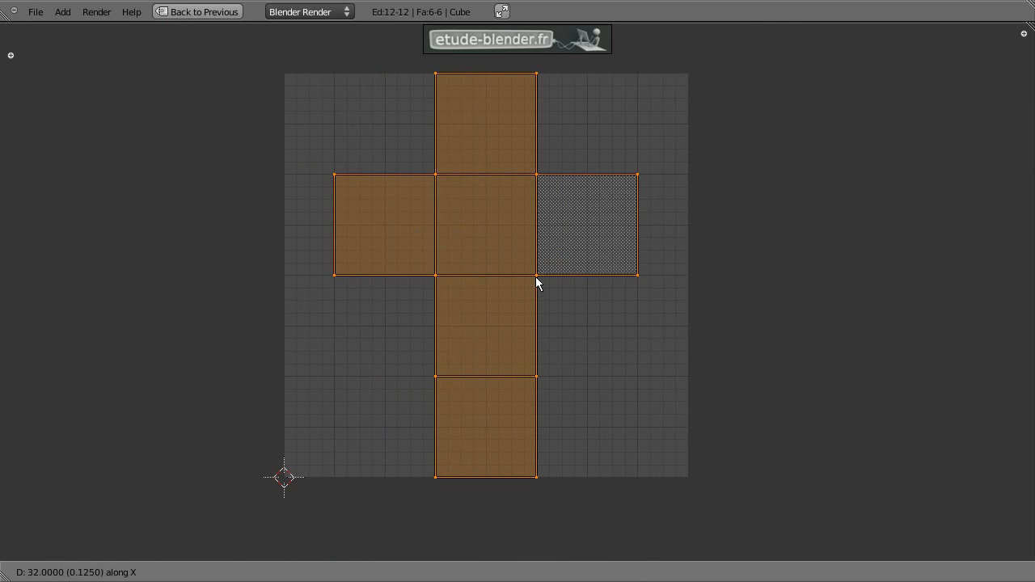
left_click(536, 277)
Step: Scale the whole UV layout to about 0.976 so it sits slightly inside the UV space's borders
scroll(531, 259, "up", 3)
middle_click_drag(531, 258, 534, 434)
scroll(530, 323, "up", 3)
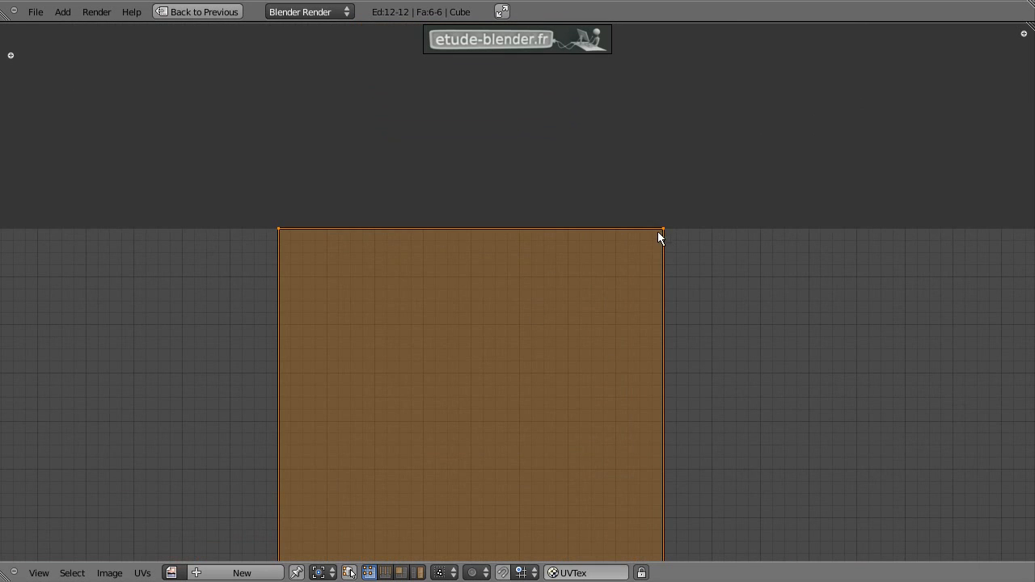
middle_click_drag(616, 530, 631, 130)
scroll(593, 280, "down", 4)
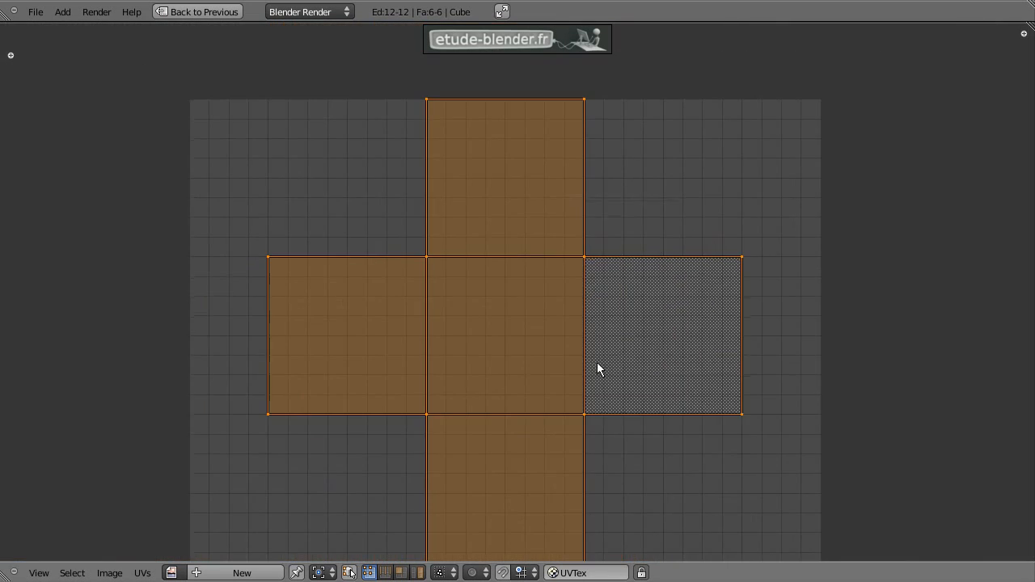
middle_click_drag(596, 388, 587, 192)
scroll(620, 288, "down", 1)
middle_click_drag(697, 319, 684, 363)
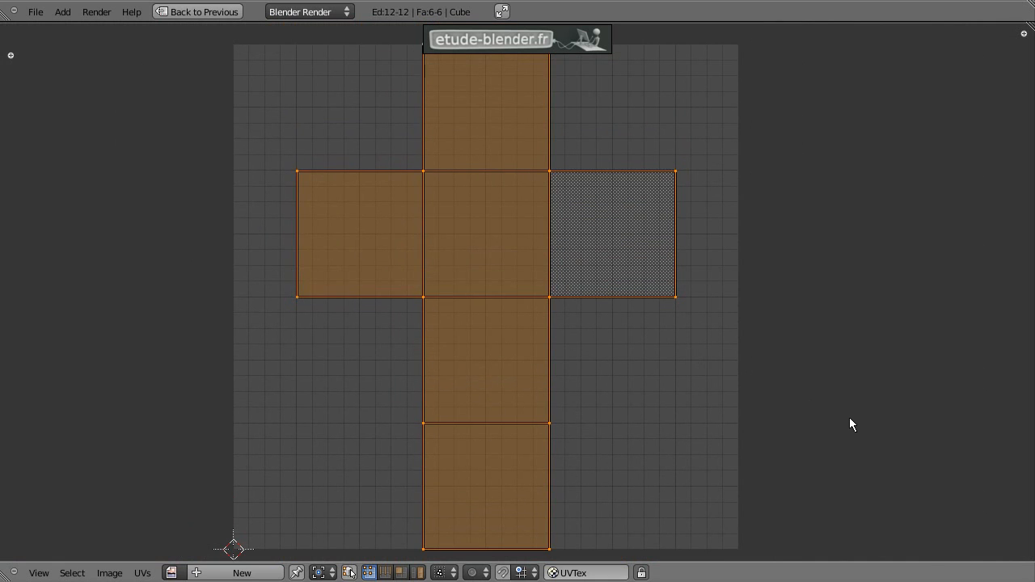
key("s")
left_click(842, 409)
middle_click_drag(615, 361, 609, 354)
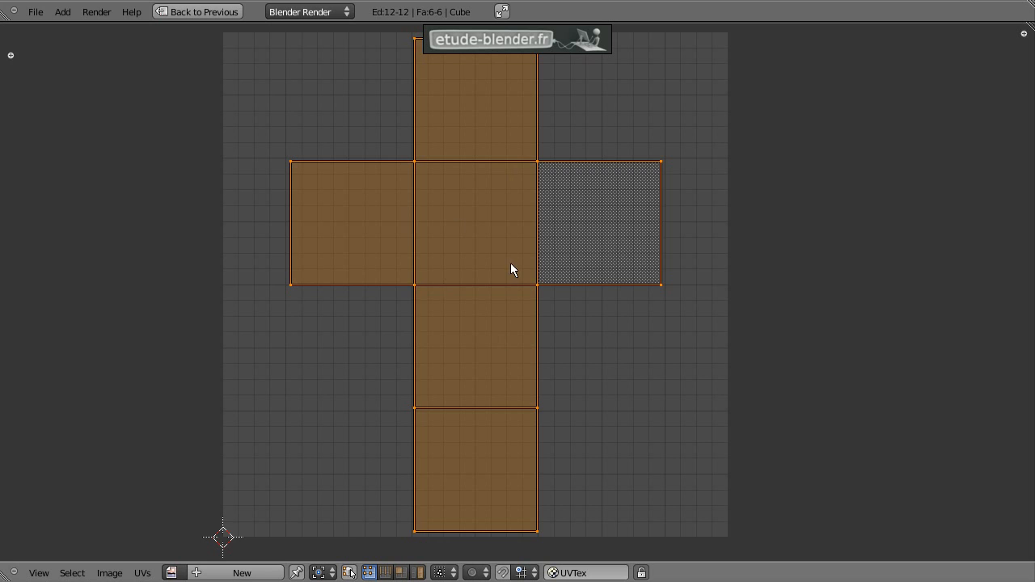
Step: Restore the multi-editor layout and export the cube's UV layout as a 1024 × 1024 PNG, overwriting cube-texture.png in the Unwarp-method folder
key("ctrl+Up")
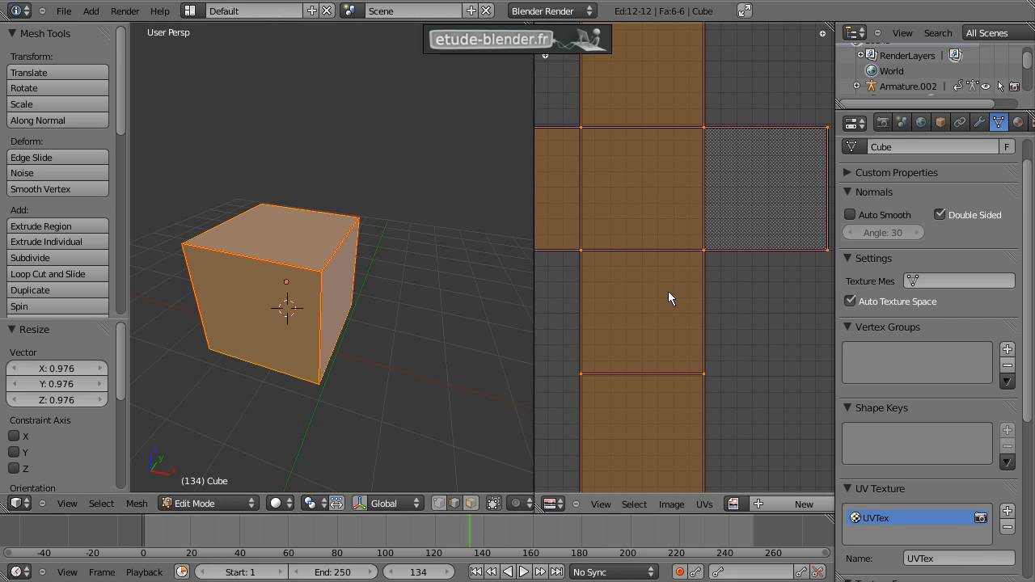
scroll(664, 288, "down", 3)
middle_click_drag(648, 290, 670, 300)
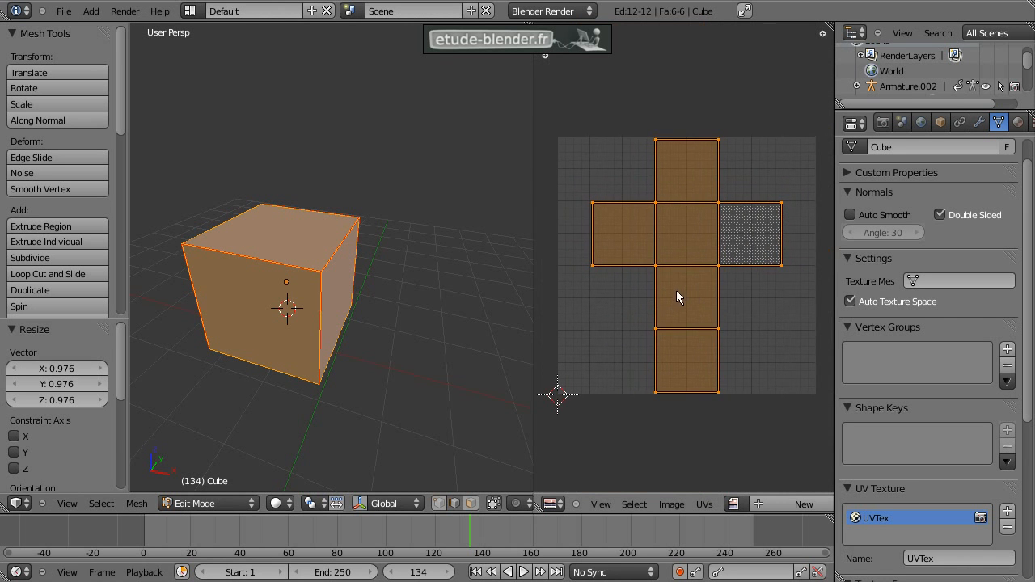
left_click(705, 504)
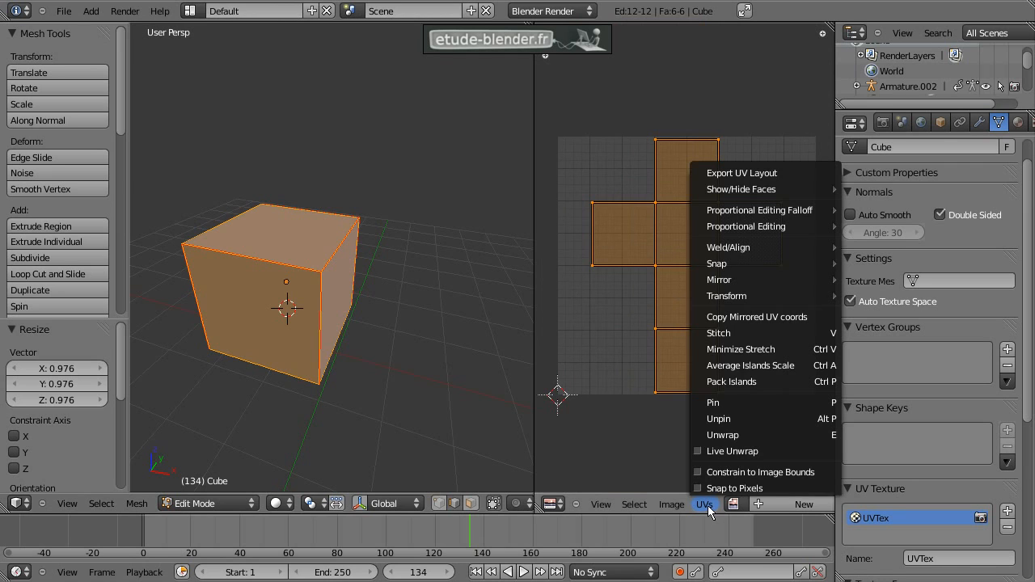
left_click(770, 177)
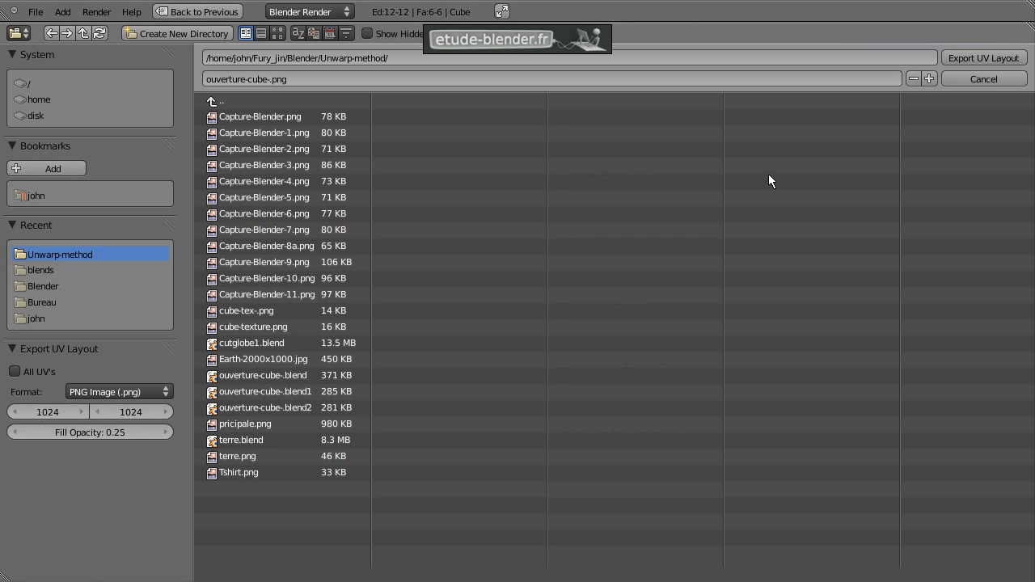
left_click(251, 326)
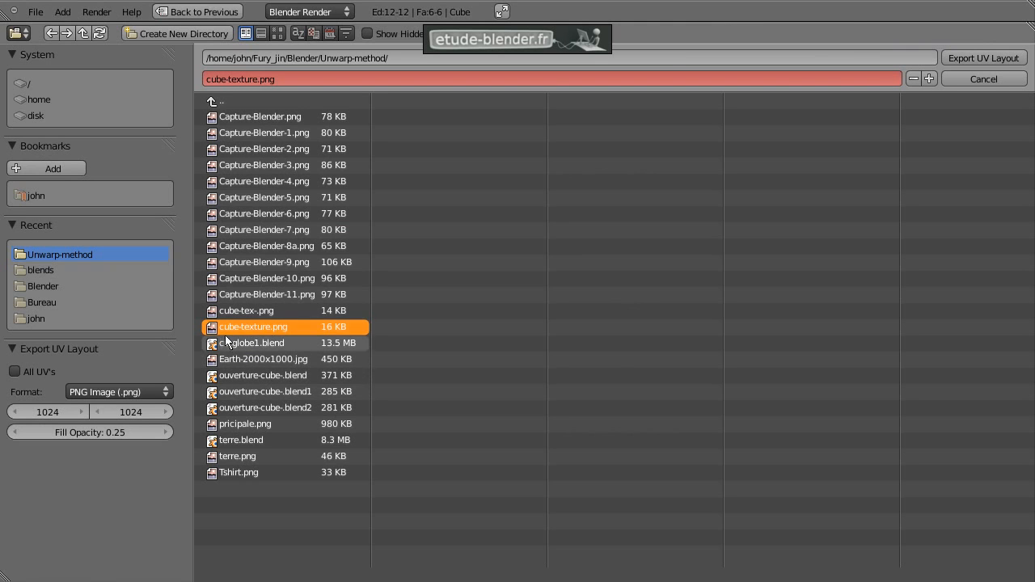
left_click(966, 58)
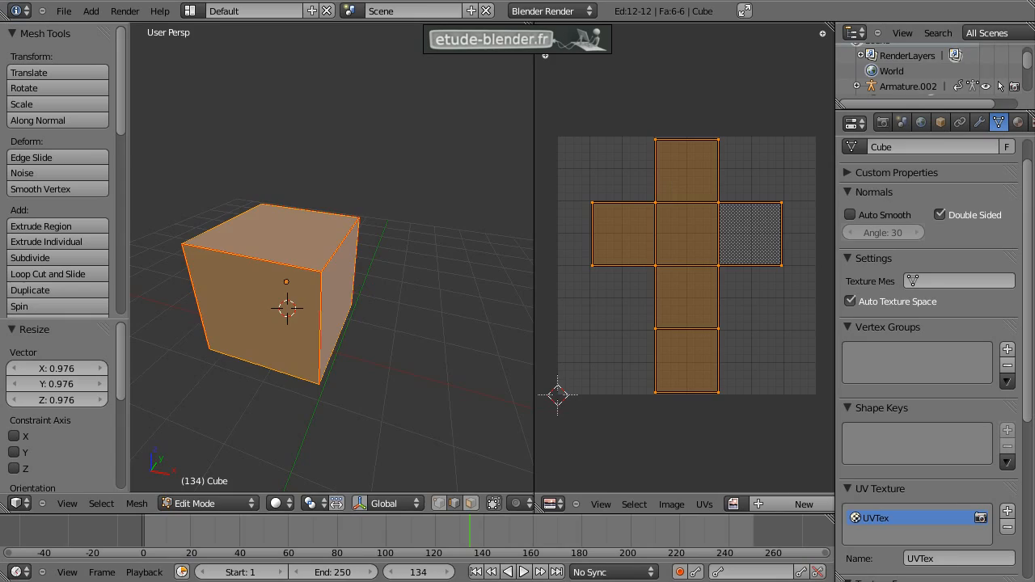
Step: Switch to the file manager, preview cube-texture.png in the image viewer, and close the preview
left_click(695, 1)
left_click(345, 161)
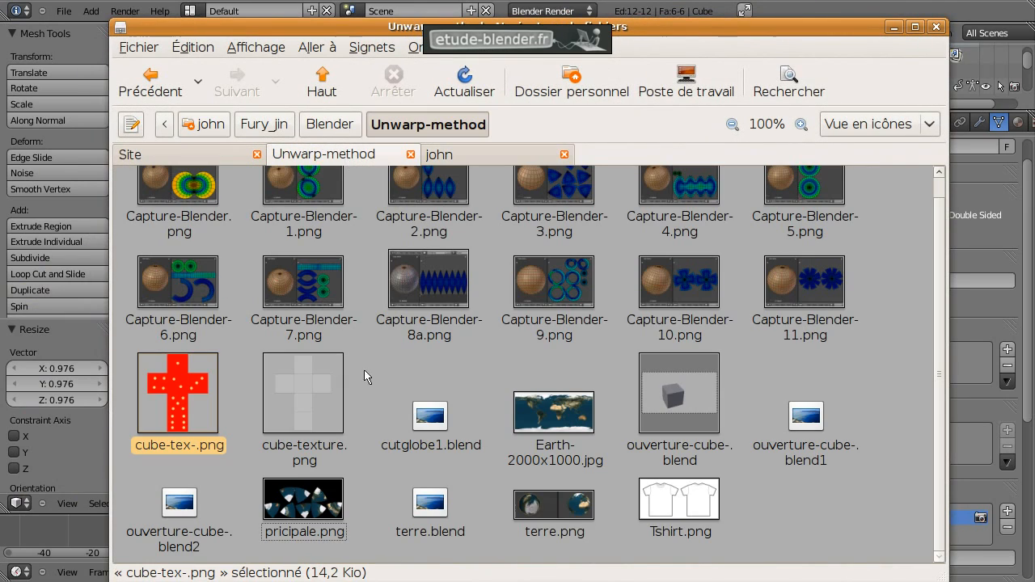
right_click(350, 406)
mouse_move(455, 162)
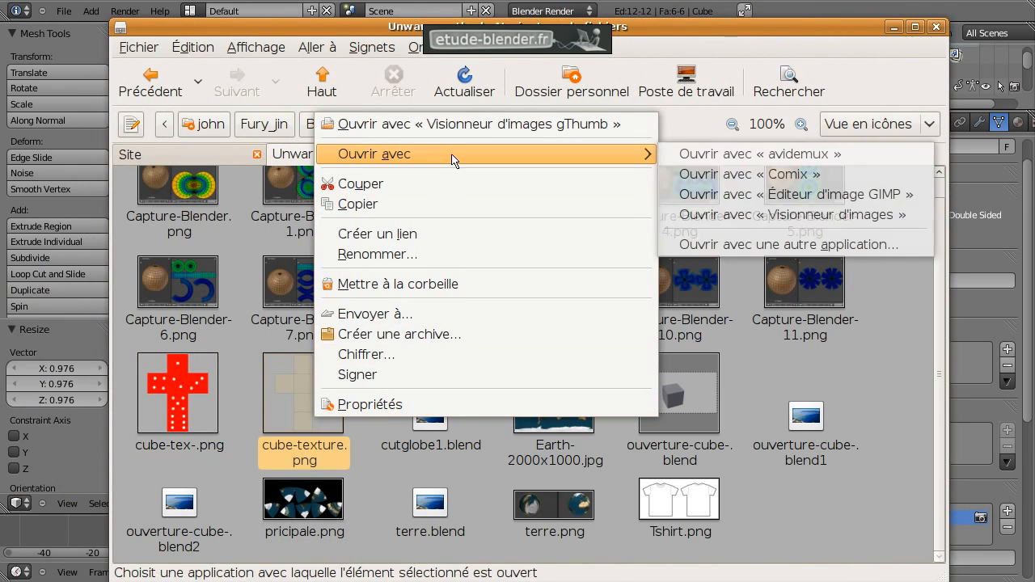
left_click(761, 215)
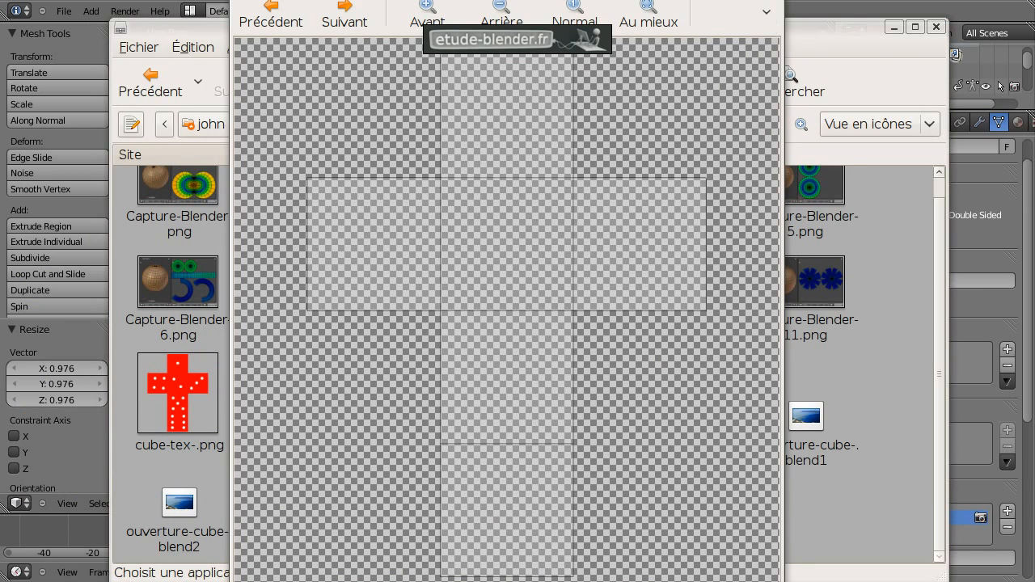
key("ctrl+w")
Step: Open cube-texture.png from the file manager in the GIMP image editor
right_click(307, 385)
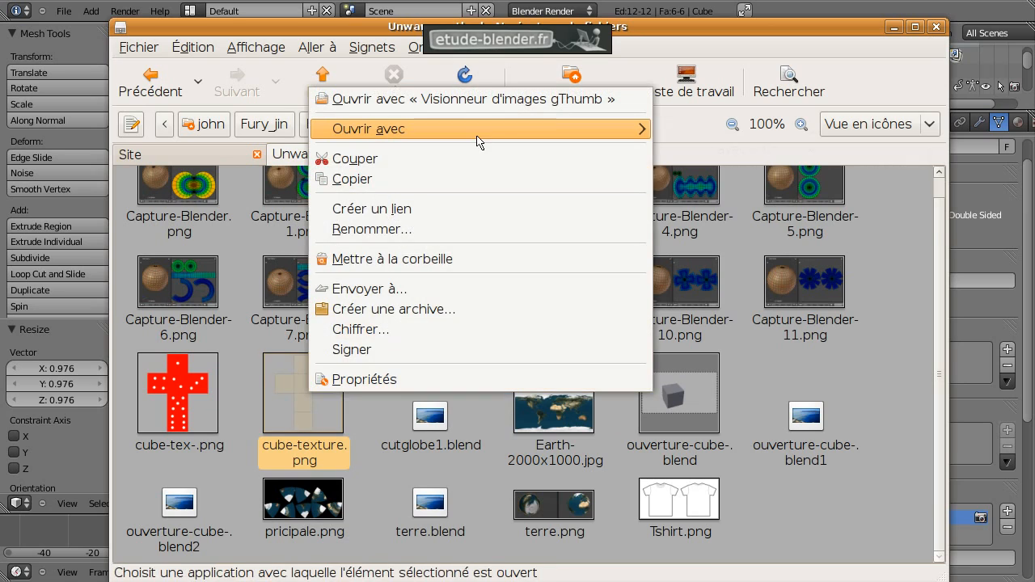
mouse_move(478, 135)
left_click(693, 169)
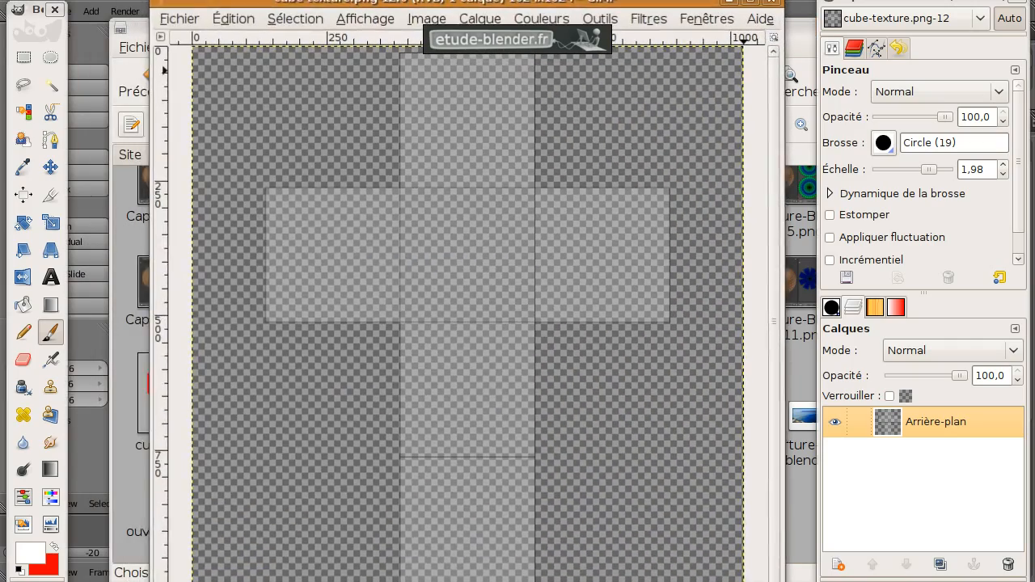
left_click_drag(670, 0, 646, 11)
middle_click_drag(584, 236, 526, 264)
scroll(579, 243, "down", 1, "ctrl")
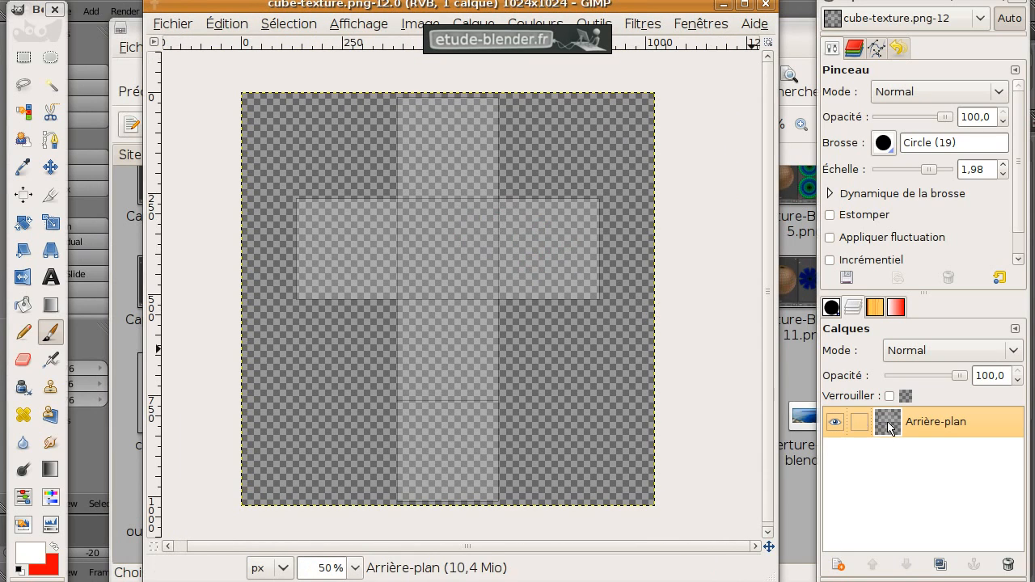
Step: Add two transparent 1024 × 1024 px layers and place the Arrière-plan layer with the UV layout above them
left_click(849, 566)
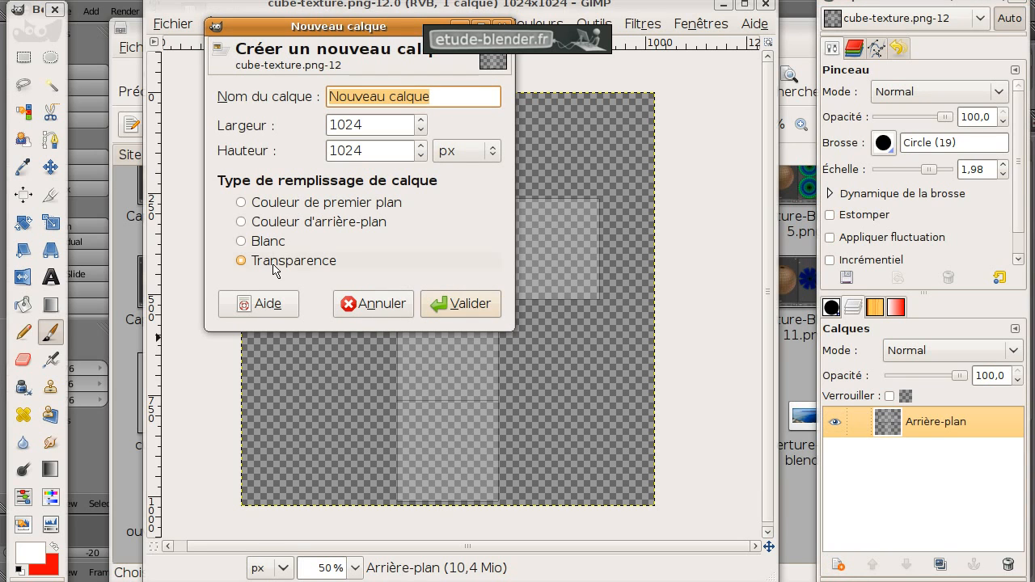
left_click(428, 308)
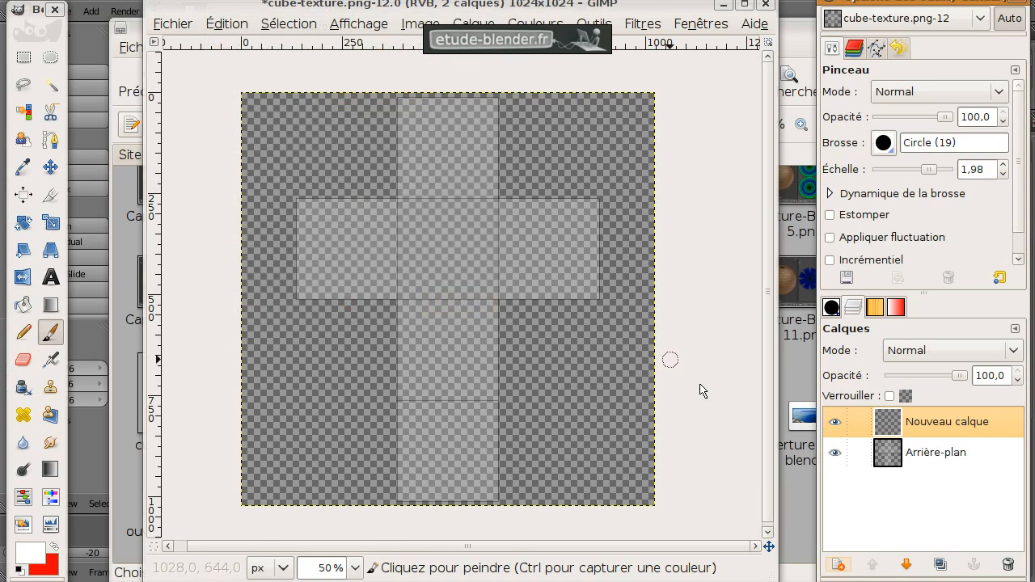
left_click(837, 565)
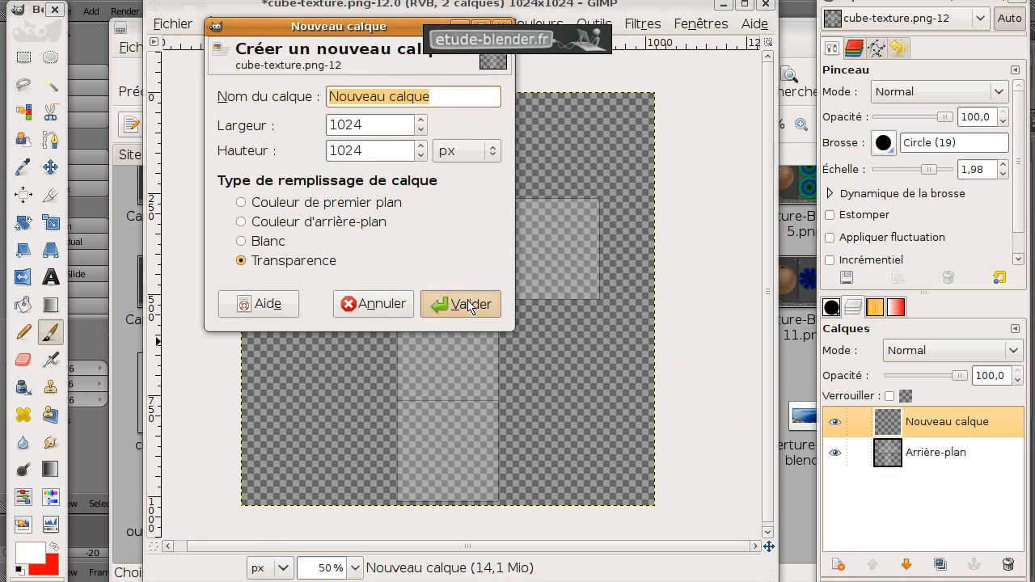
left_click(467, 305)
left_click_drag(929, 483, 904, 426)
Step: On the layer Nouveau calque#1, combine two rectangular selections into a cross slightly larger than the UV layout
left_click(906, 451)
left_click(29, 57)
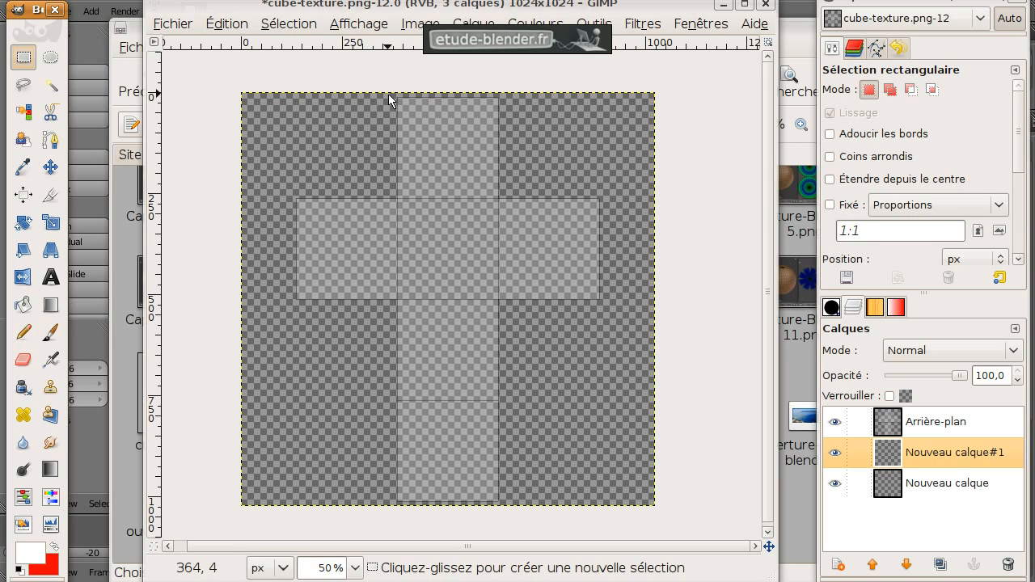
left_click_drag(389, 94, 504, 508)
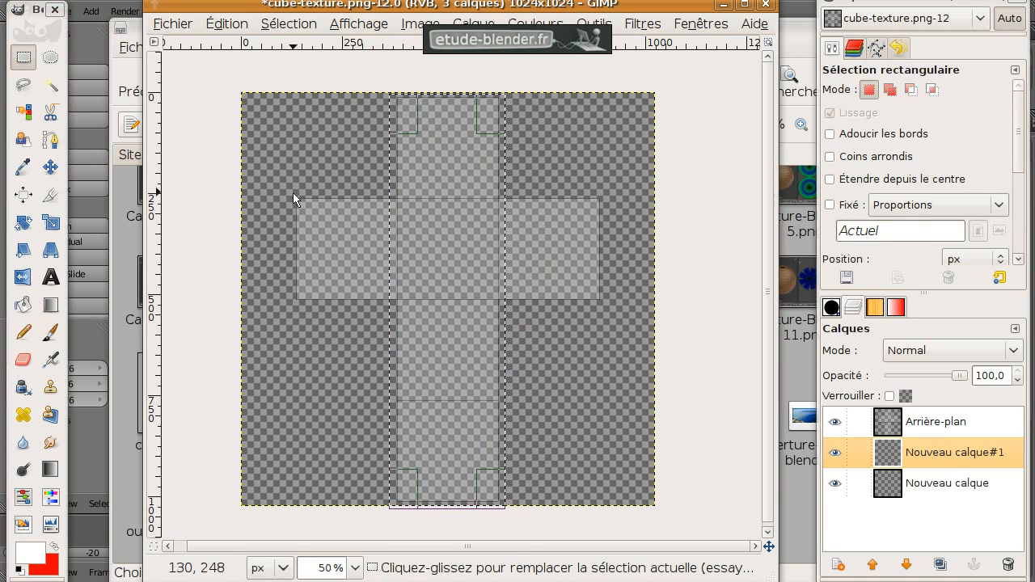
key("shift")
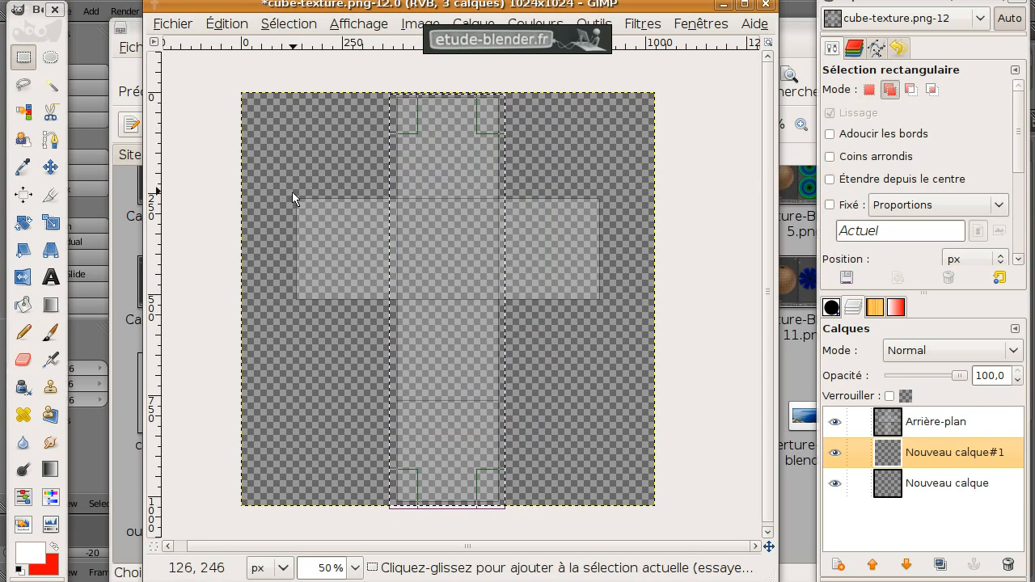
left_click_drag(288, 194, 605, 304, "shift")
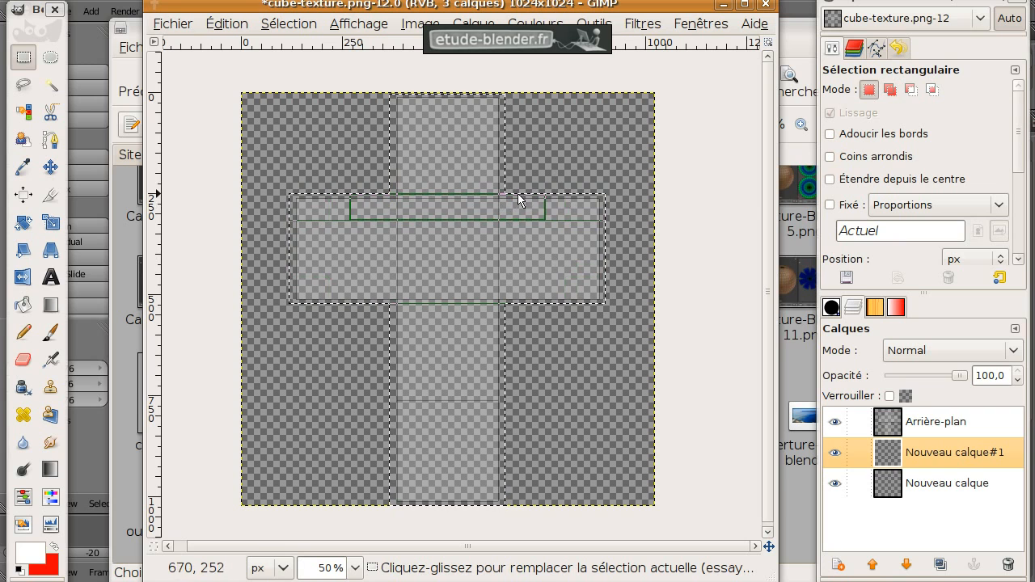
Step: Swap the colours to make red the foreground, fill the cross-shaped selection with it, and clear the selection
left_click(23, 304)
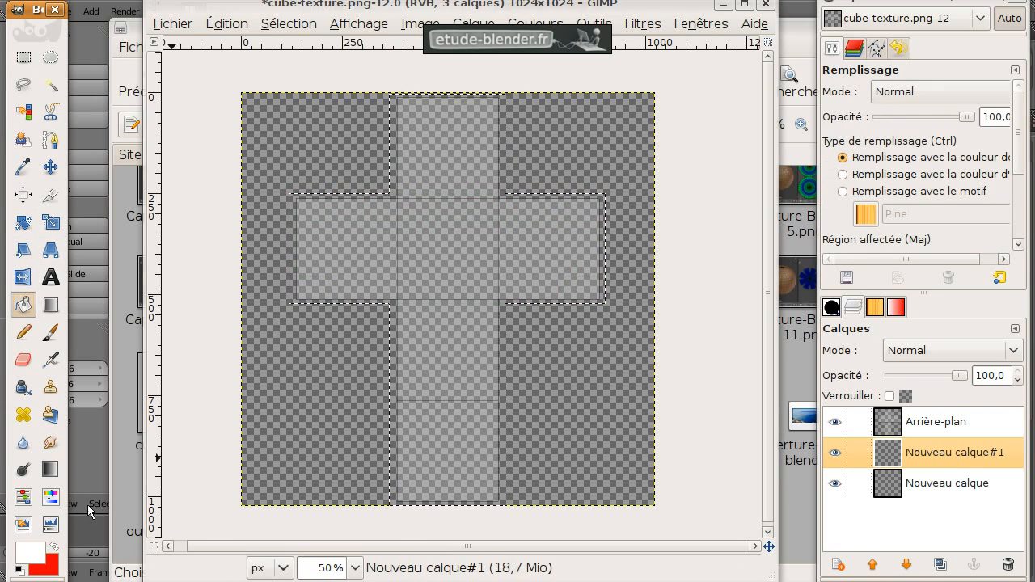
left_click(54, 547)
left_click(442, 226)
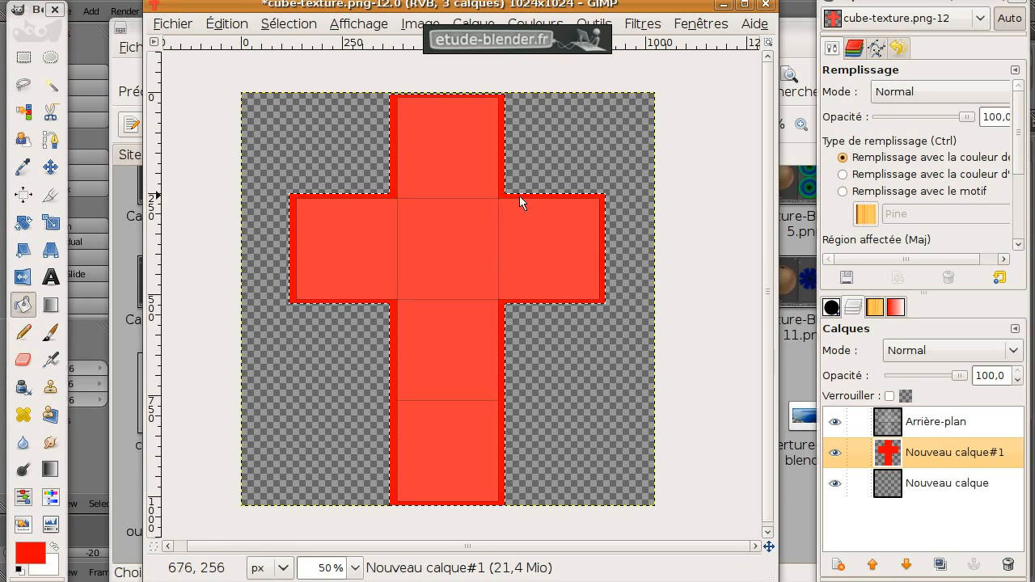
key("ctrl+shift+a")
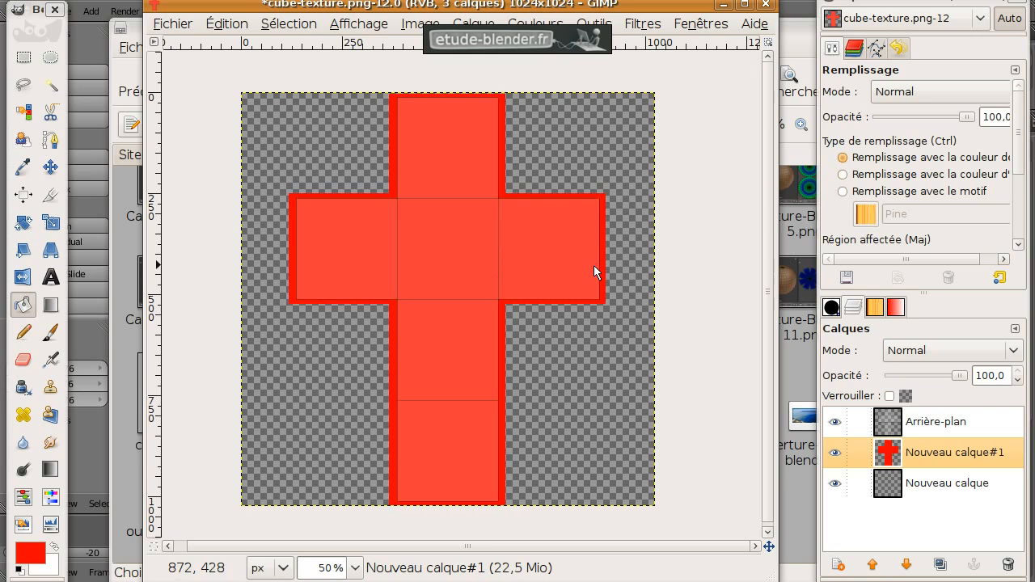
Step: Move the empty layer Nouveau calque above the red layer and set up the Paintbrush with white as foreground colour
left_click_drag(921, 484, 904, 451)
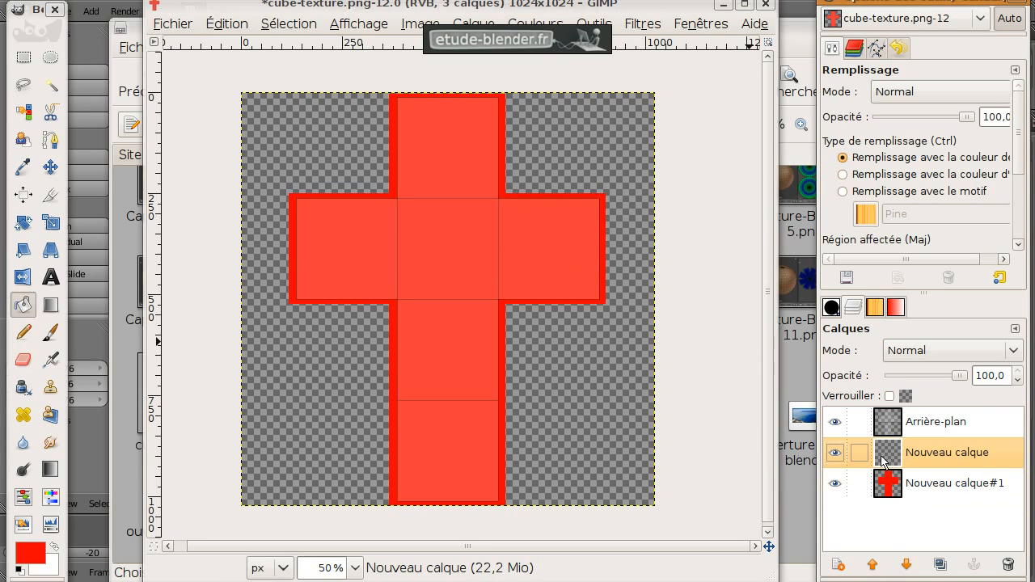
scroll(471, 247, "up", 1, "ctrl")
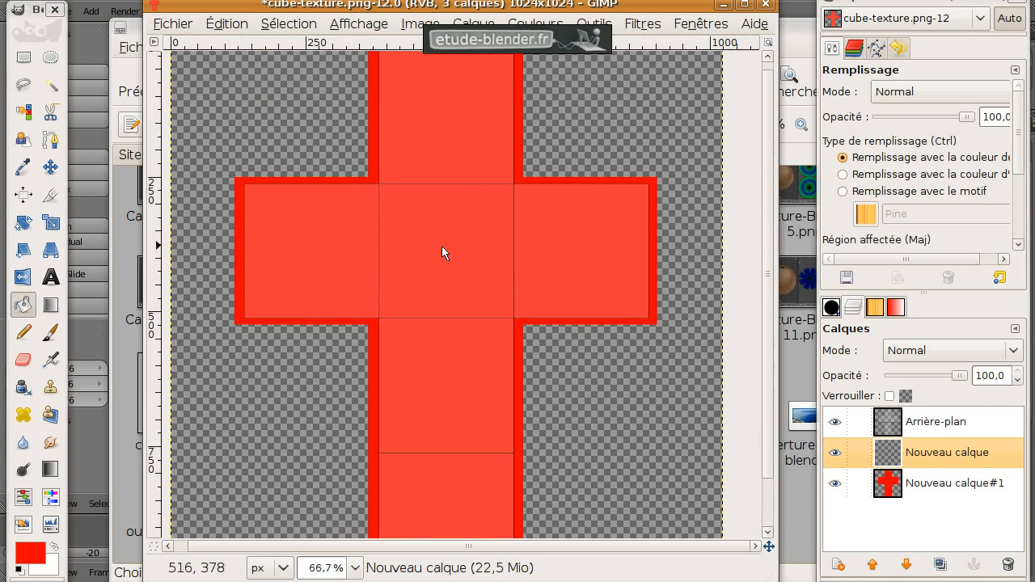
scroll(473, 253, "up", 2)
left_click(50, 333)
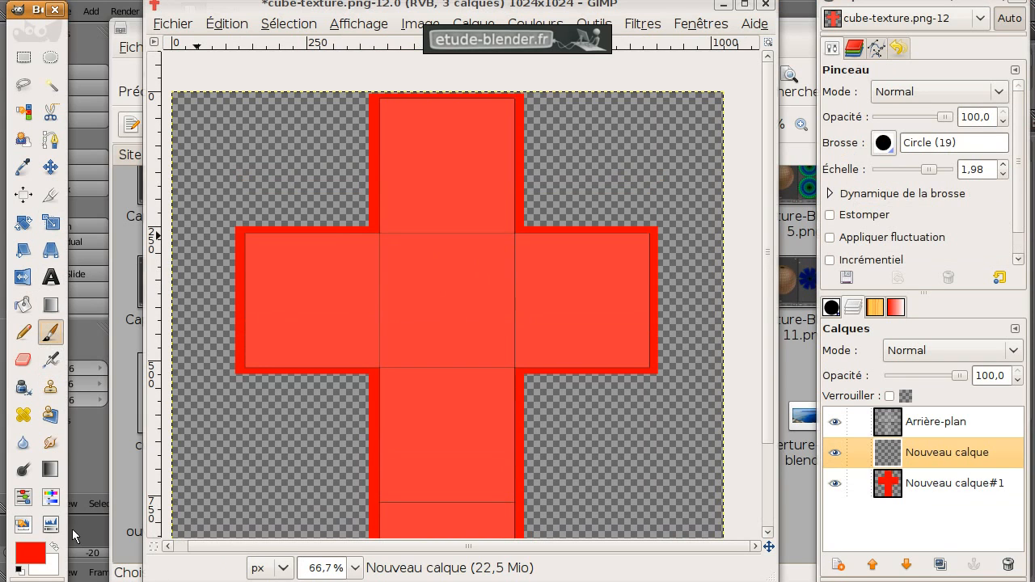
left_click(51, 549)
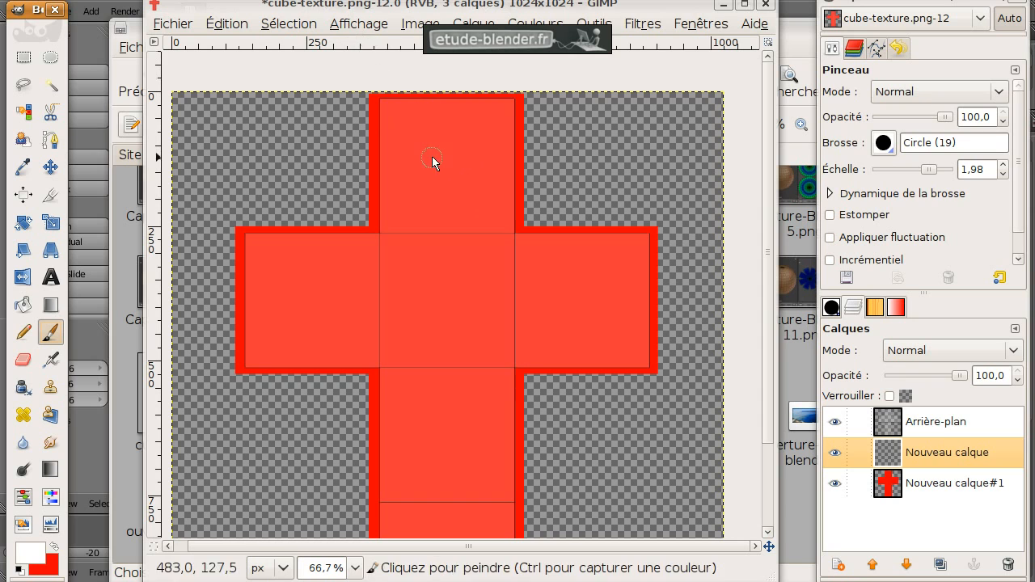
Step: Enable snapping to the grid and paint white dots: one on the top face, two on the centre, three on the right, four on the left
left_click(360, 24)
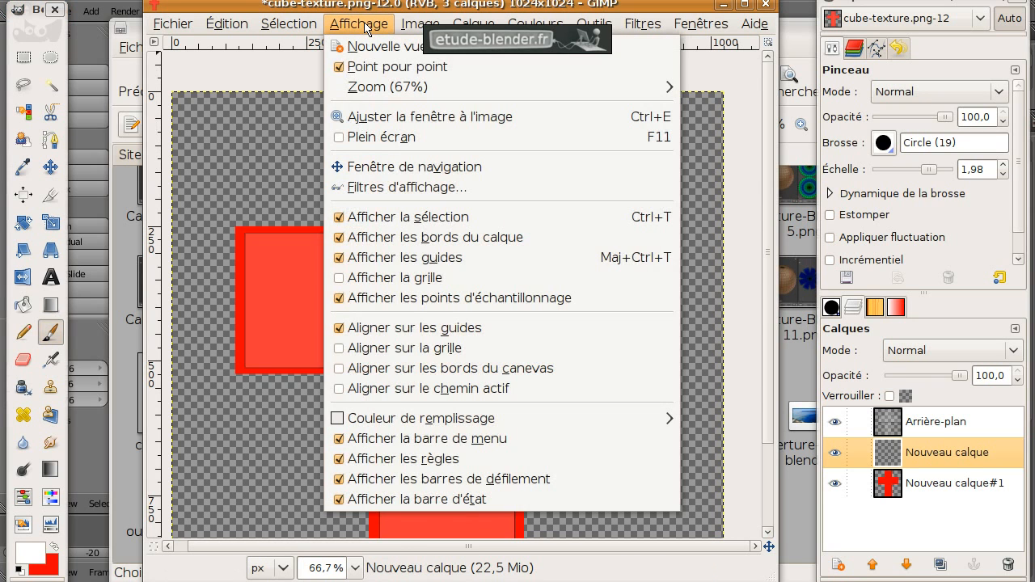
left_click(407, 349)
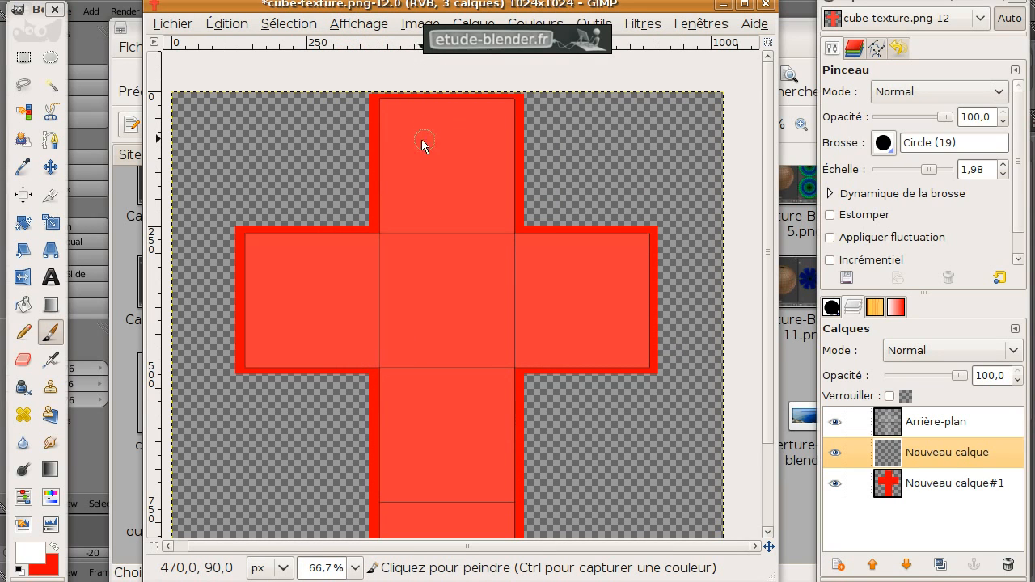
left_click(446, 162)
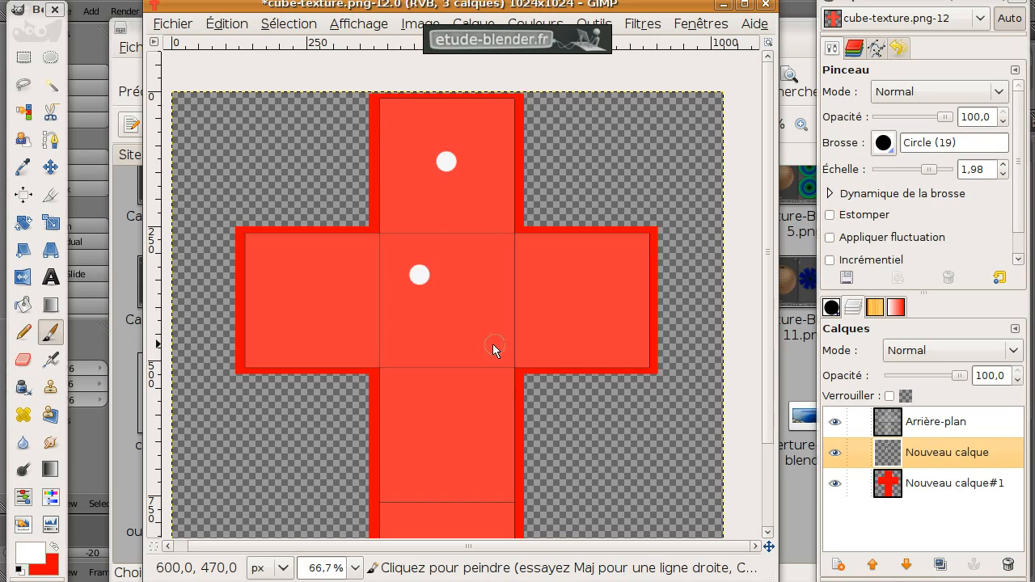
left_click(473, 328)
left_click(586, 301)
left_click(625, 264)
left_click(354, 258)
left_click(275, 340)
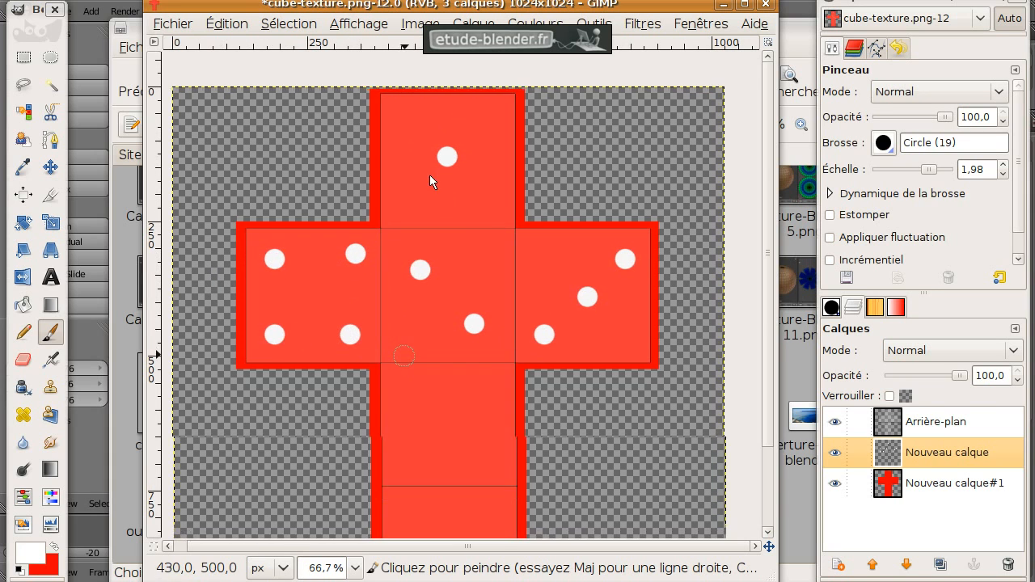
Step: Paint five white dots on the face below the centre and six on the lowest face of the cross
scroll(436, 190, "down", 5)
left_click(435, 210)
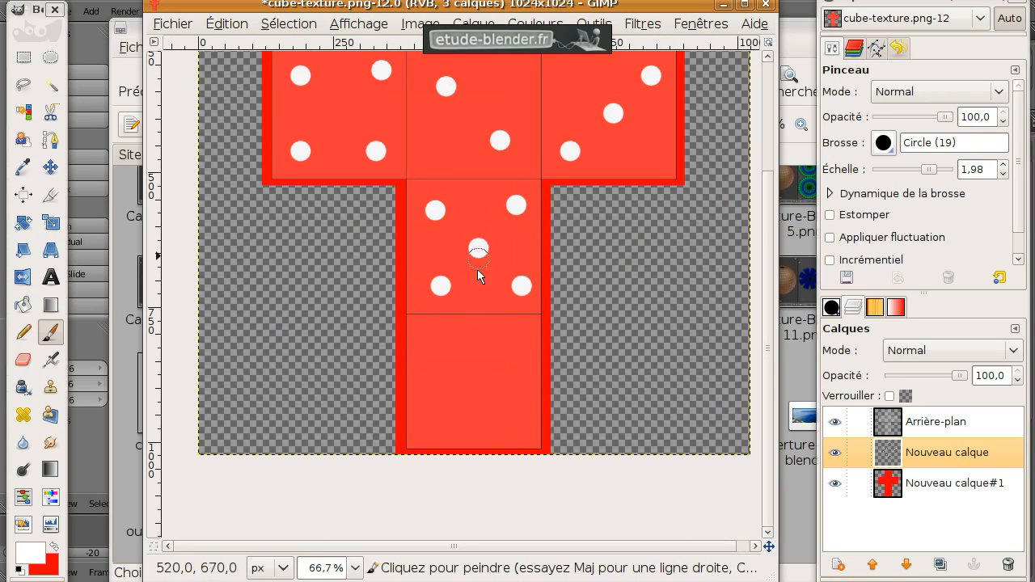
scroll(477, 269, "down", 3)
left_click(446, 206)
left_click(526, 207)
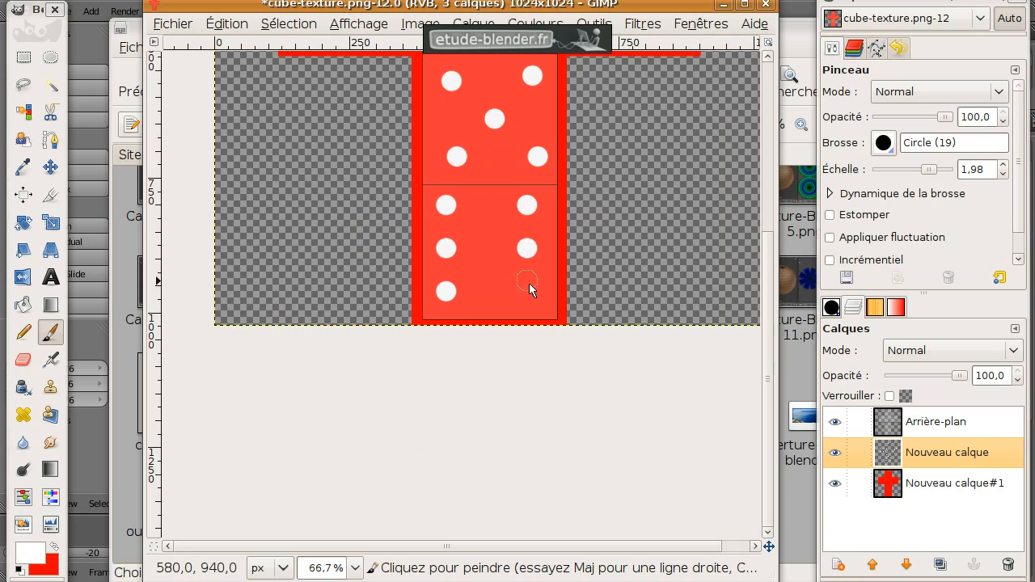
Step: Save the dice texture to cube-texture.png, merging the visible layers for the PNG export
scroll(484, 173, "up", 7)
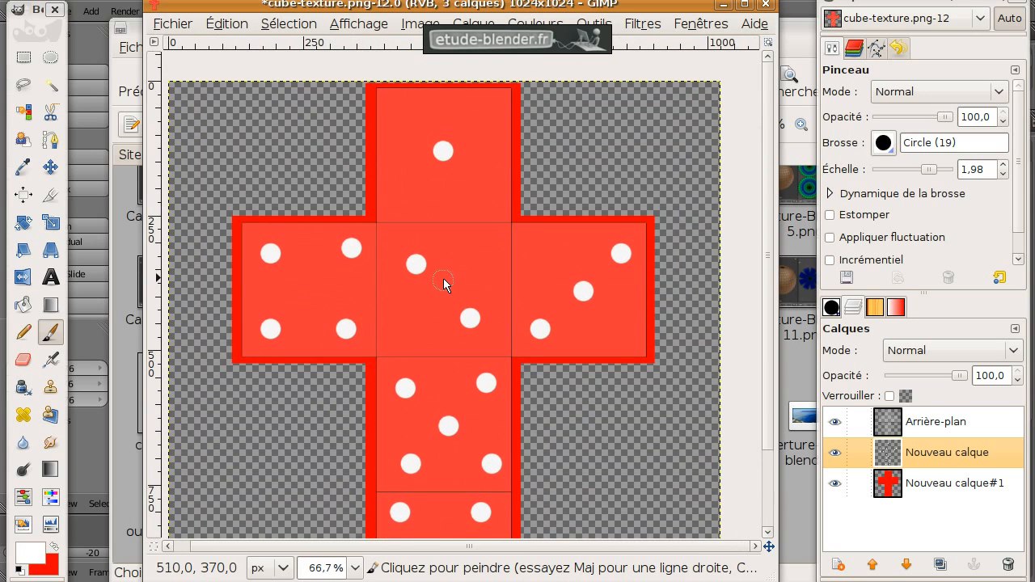
key("ctrl+s")
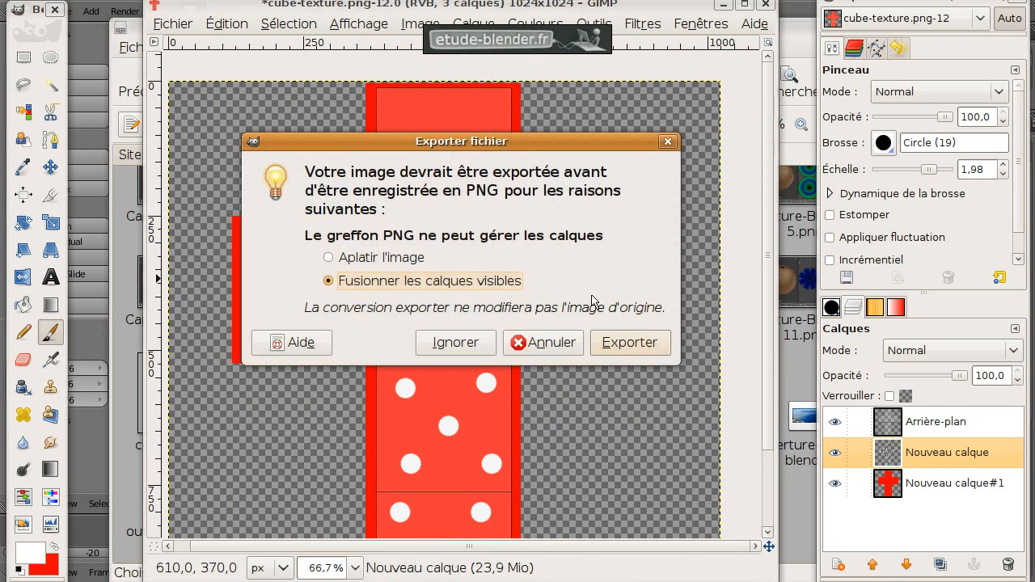
left_click(630, 343)
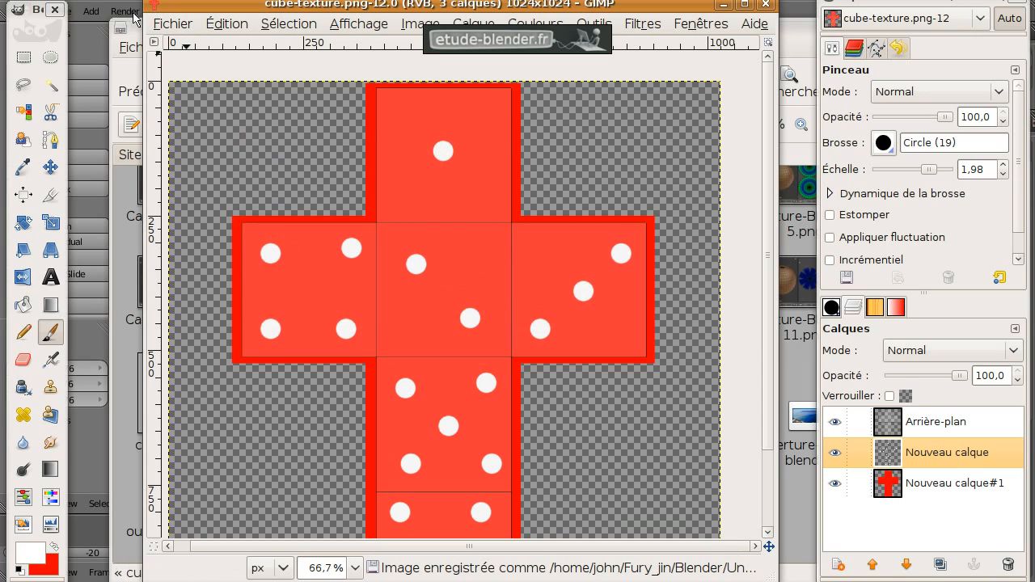
Step: Switch to Blender and load cube-texture.png as the image behind the cube's UV layout
left_click(84, 70)
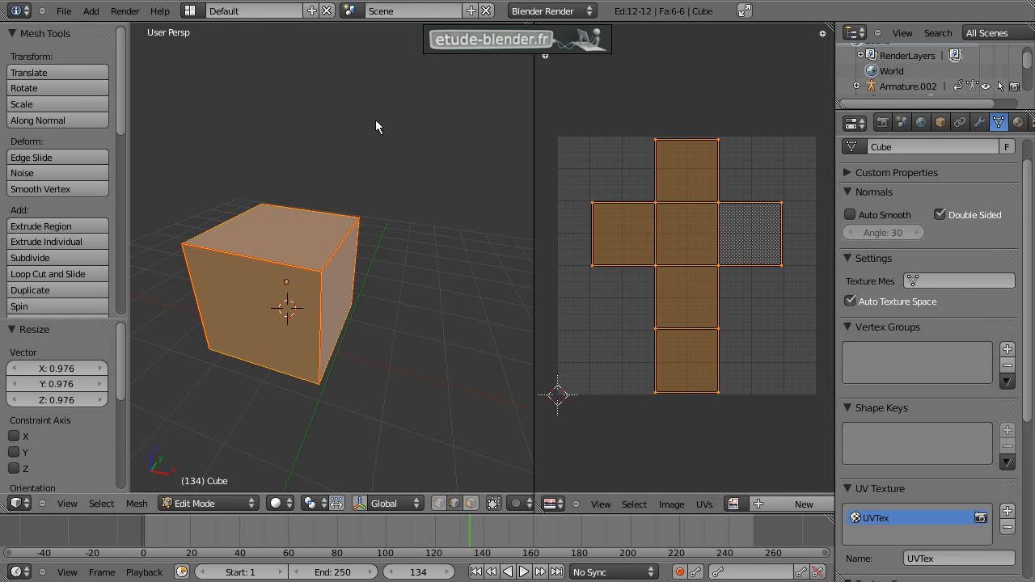
left_click(672, 504)
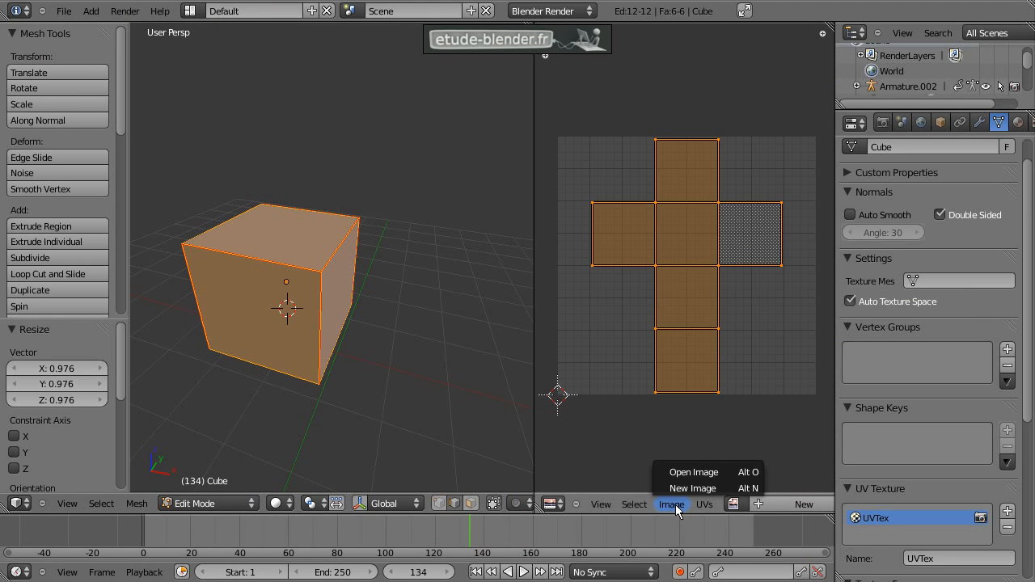
left_click(716, 471)
left_click(279, 33)
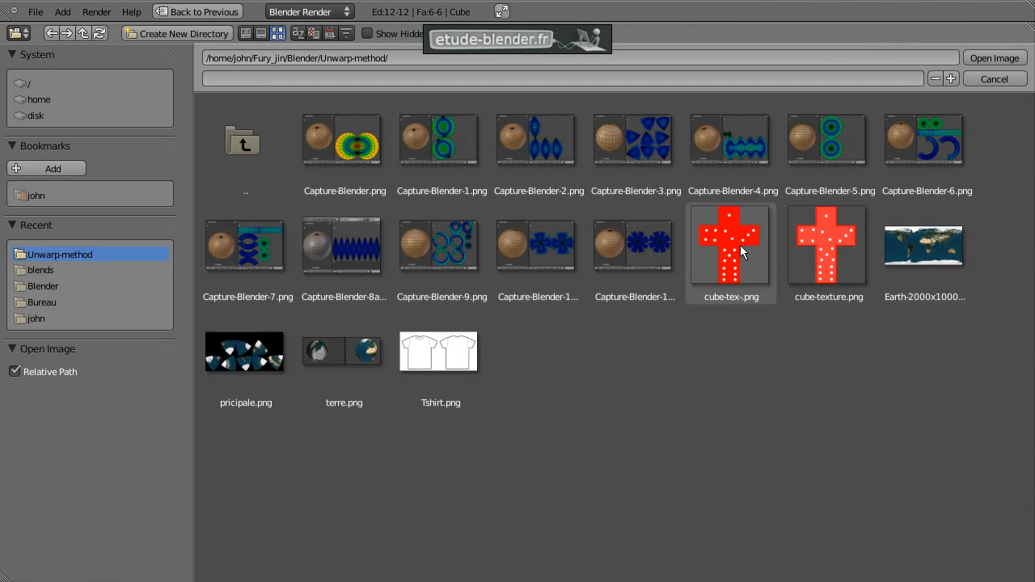
left_click(831, 243)
left_click(1008, 62)
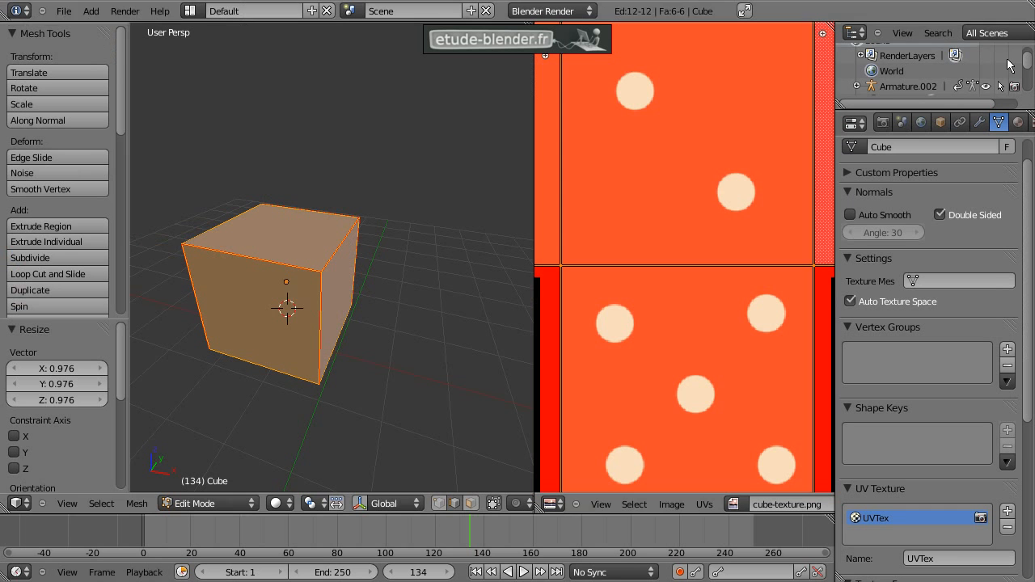
scroll(696, 269, "down", 5)
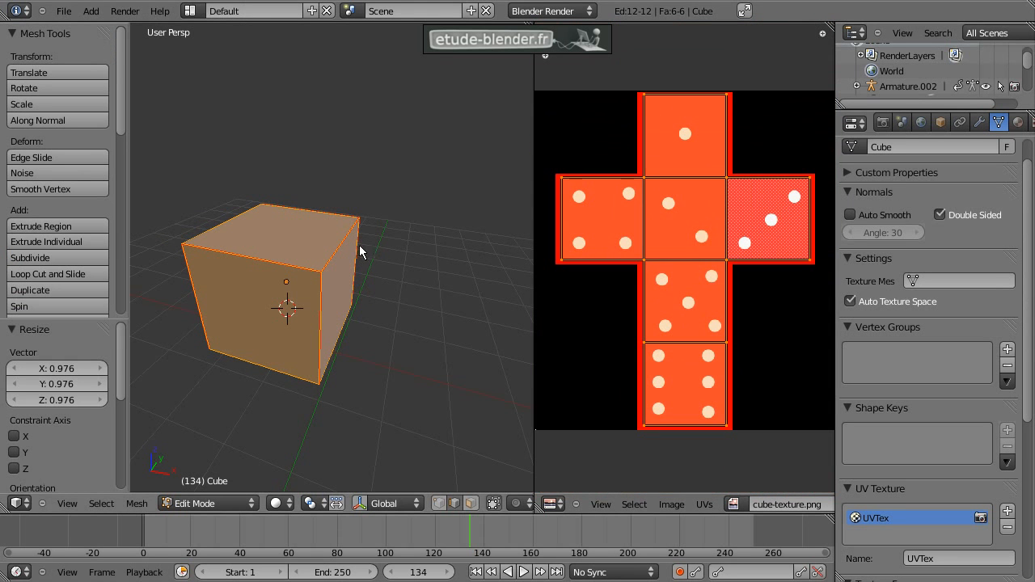
Step: Return the cube to Object Mode and enable Textured Solid in the 3D view's display settings
key("Tab")
middle_click_drag(308, 258, 286, 253)
key("n")
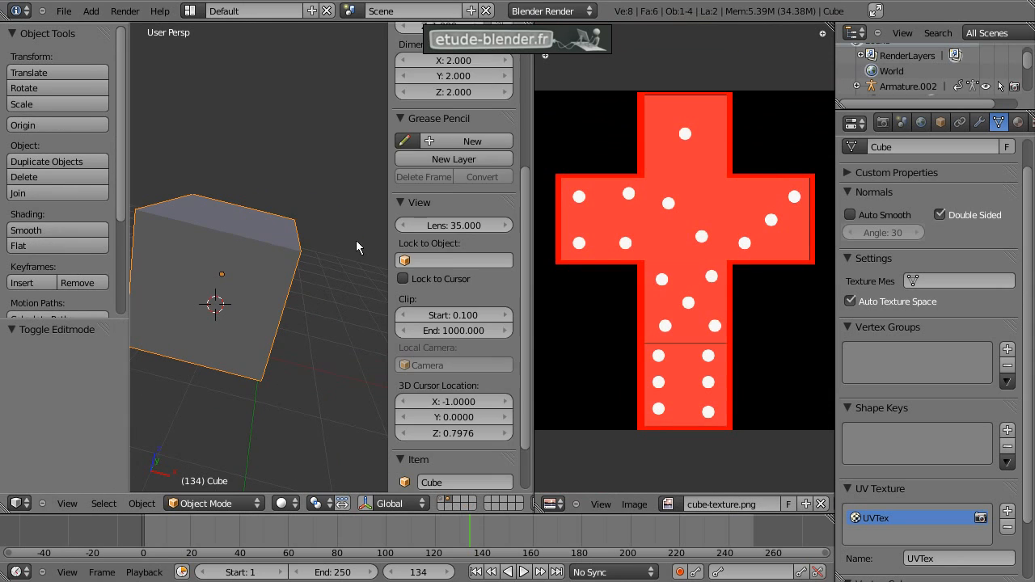
scroll(465, 304, "down", 2)
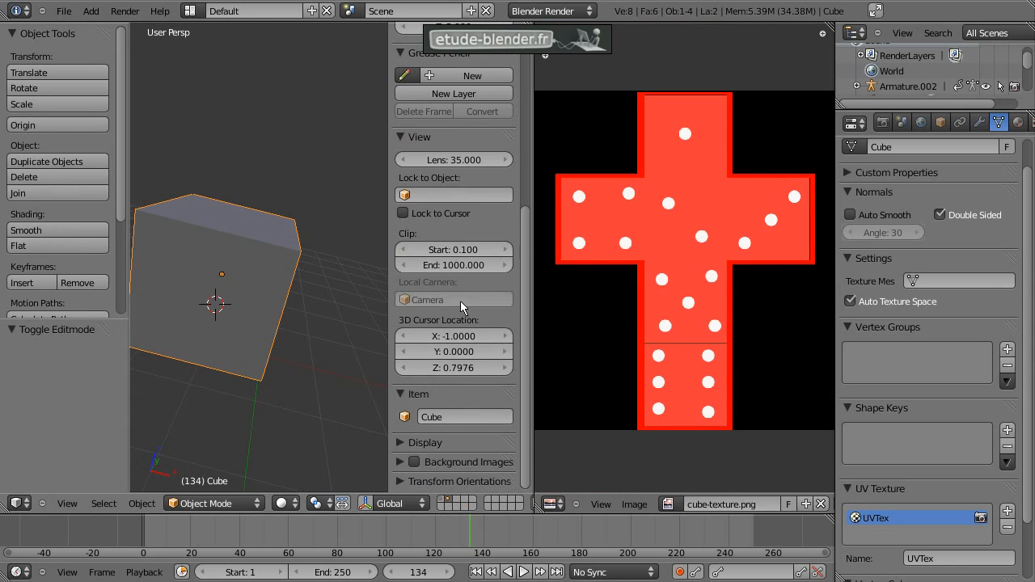
left_click(399, 443)
scroll(420, 437, "down", 8)
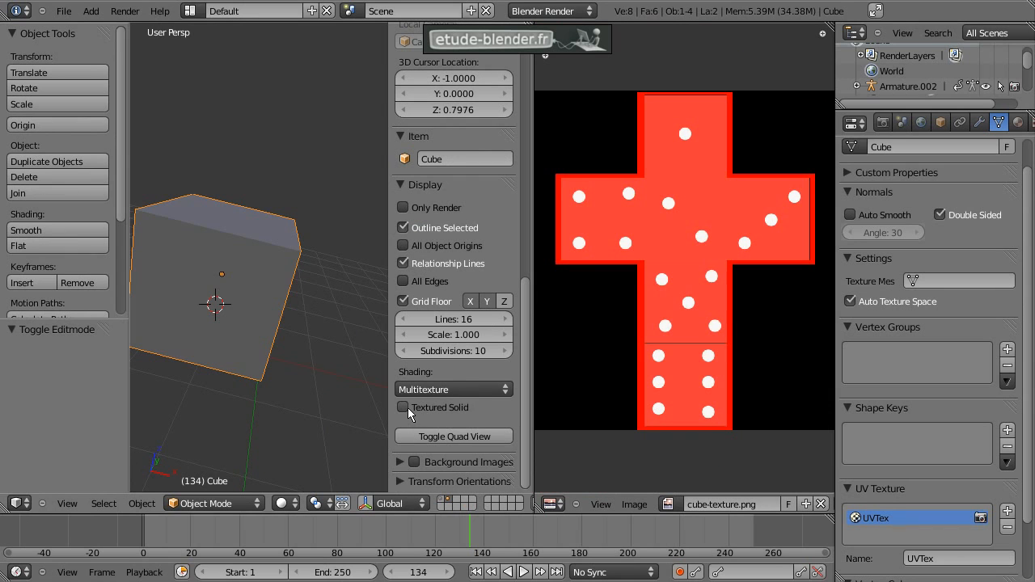
left_click(403, 407)
key("n")
Step: Examine the dice texture on the cube's faces from several angles, trying a trackball rotation
middle_click_drag(267, 238, 318, 230)
scroll(289, 222, "up", 6)
scroll(343, 214, "down", 5)
key("r")
key("r")
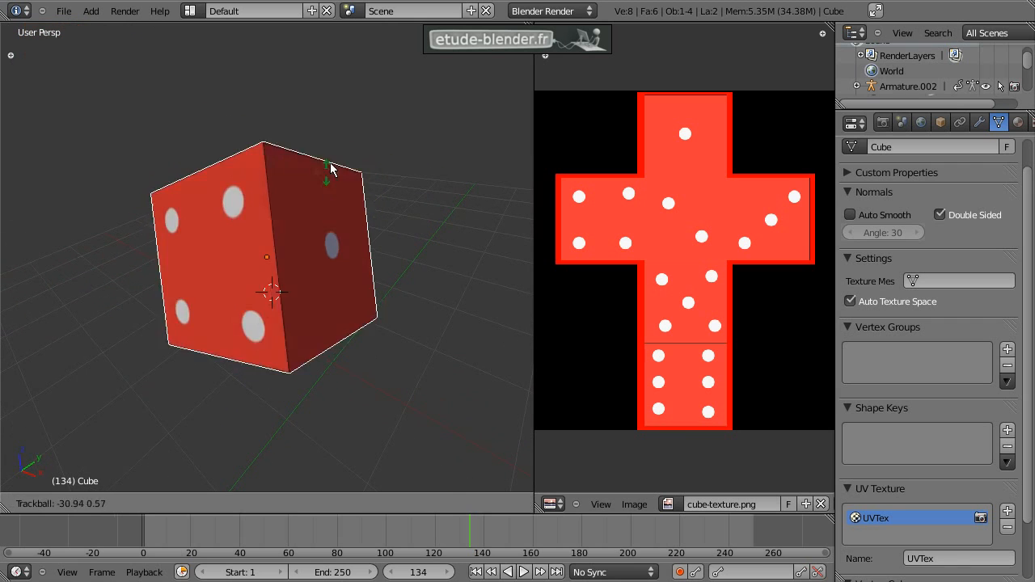
left_click(299, 229)
scroll(304, 217, "up", 4)
scroll(283, 216, "down", 3)
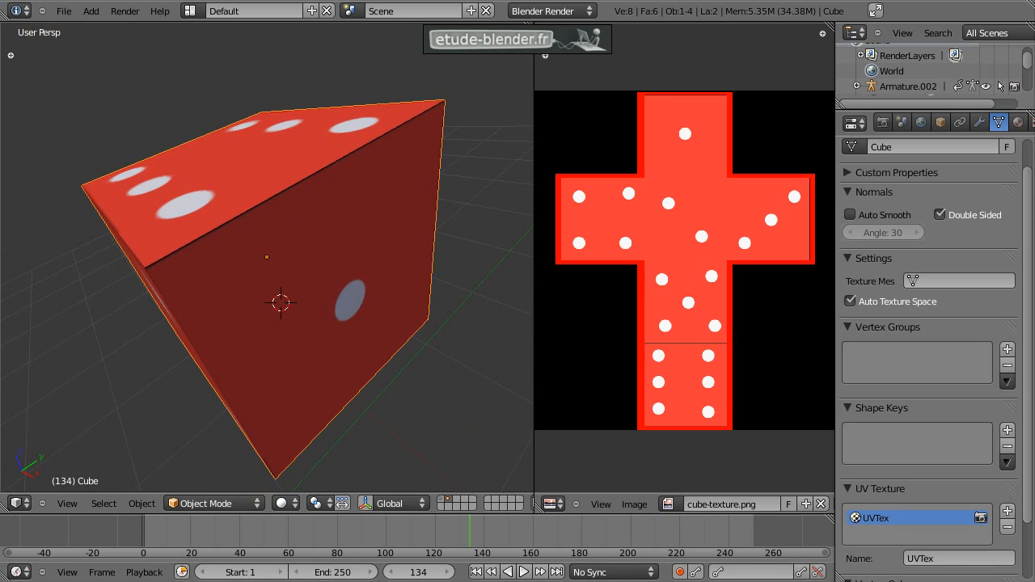
Step: Switch to GIMP, hide the Arrière-plan layer and save the texture again, merging the visible layers for the PNG export
key("alt+Tab")
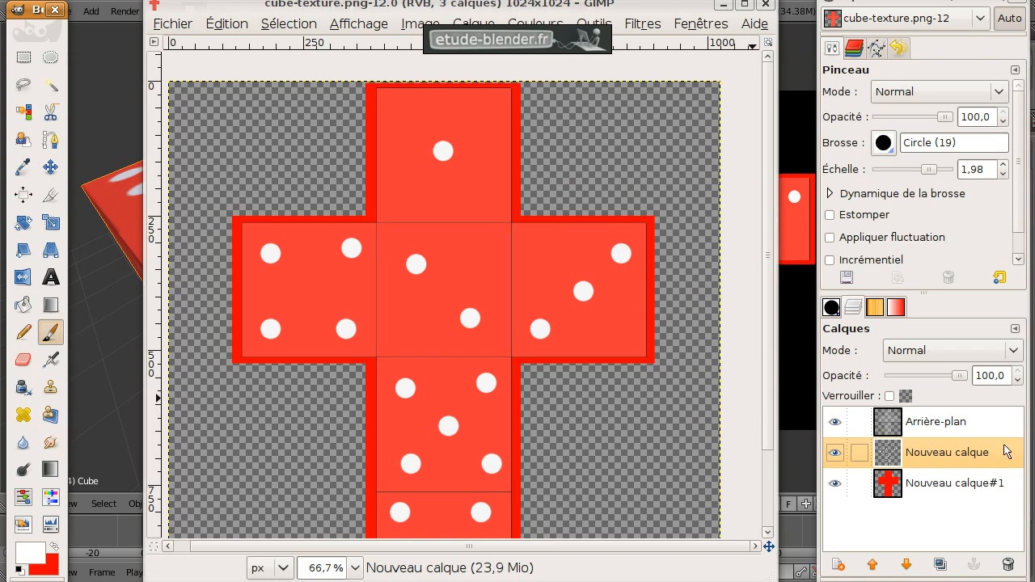
left_click(889, 423)
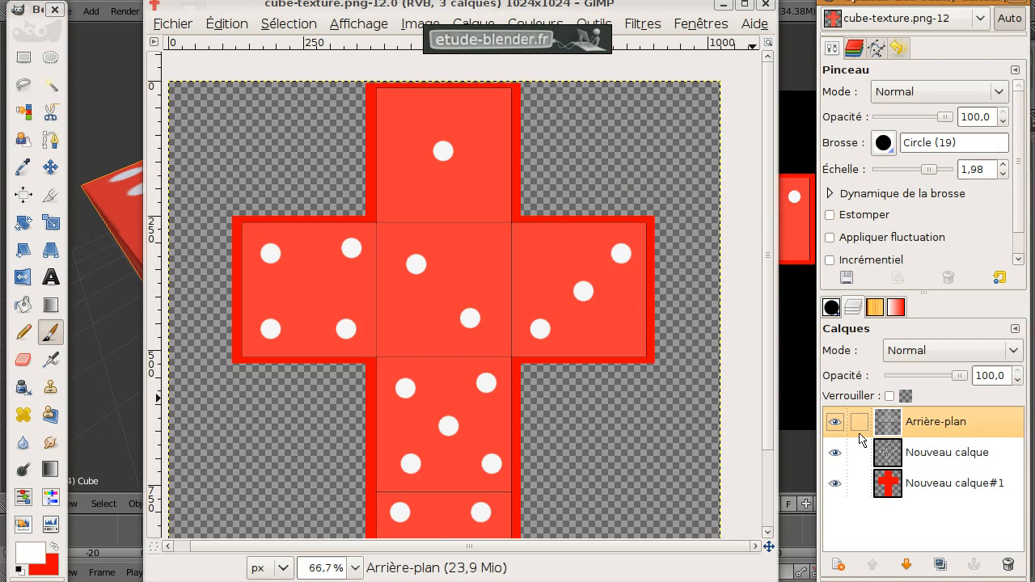
left_click(836, 422)
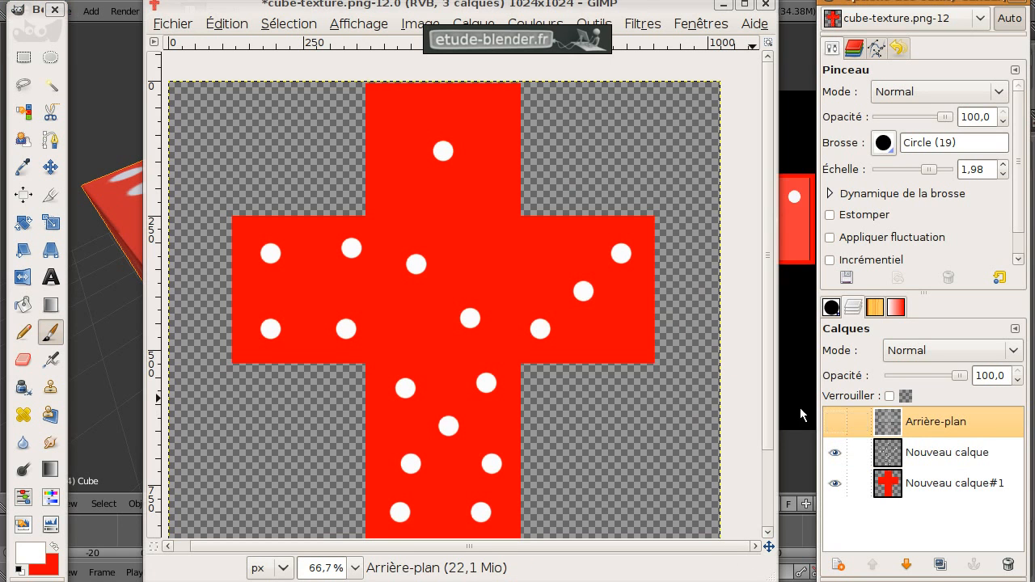
key("ctrl+s")
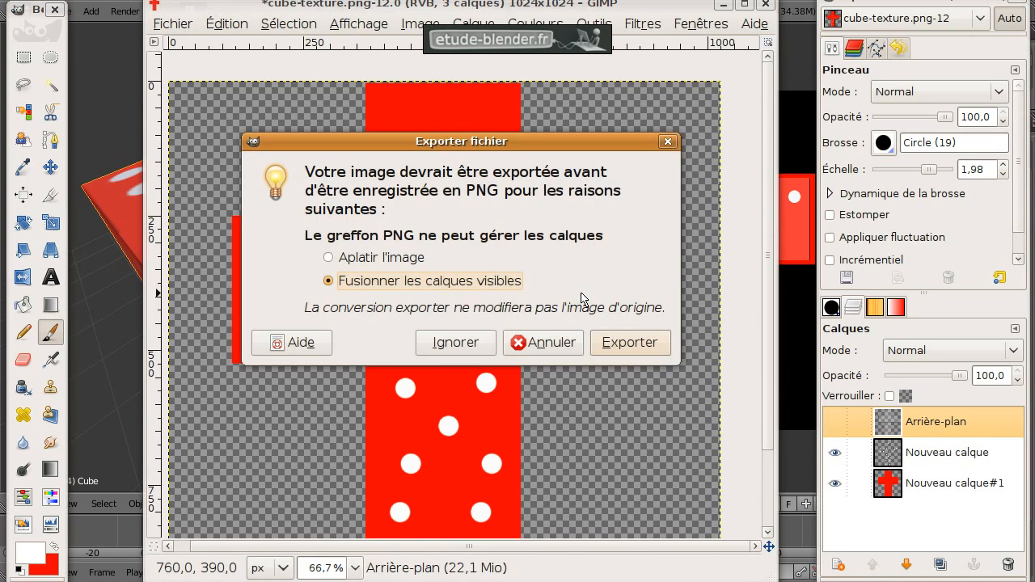
left_click(623, 357)
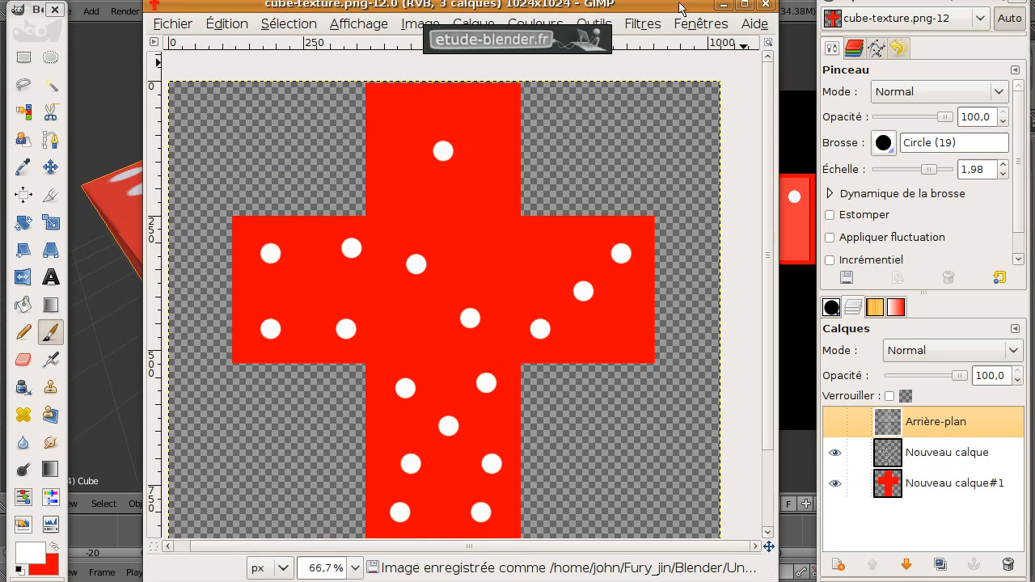
Step: Switch back to Blender and reload the cube-texture.png image
left_click(92, 163)
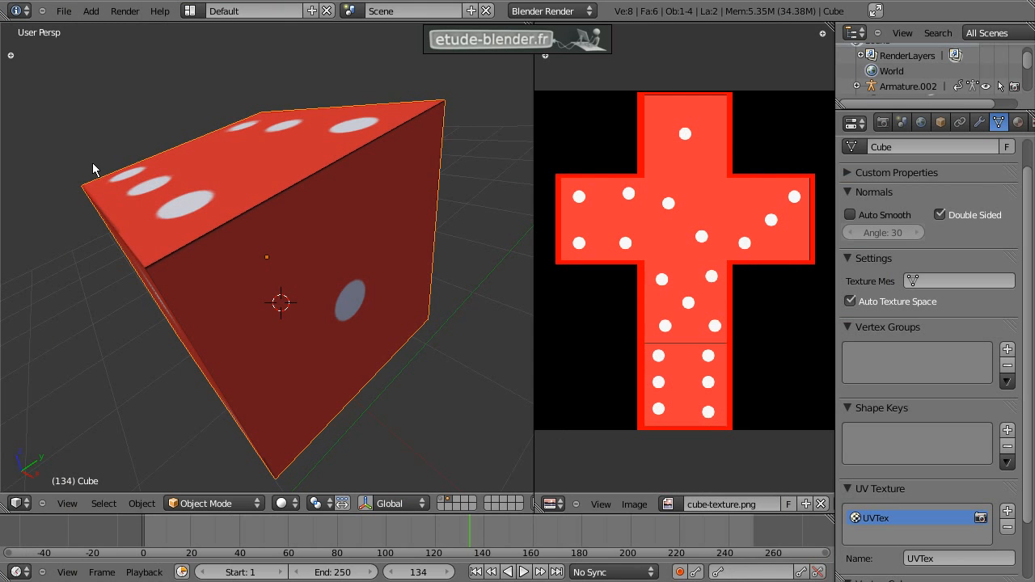
left_click(636, 505)
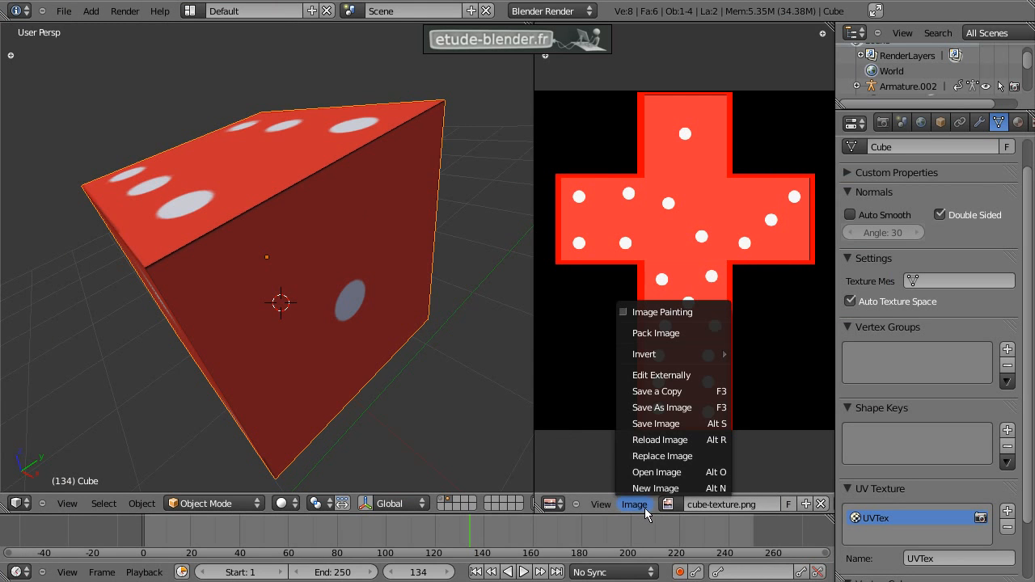
left_click(693, 447)
Step: Inspect the updated dice in a maximized 3D view, trying a trackball rotation to see its faces
middle_click_drag(355, 338, 303, 247)
key("ctrl+Up")
scroll(517, 274, "down", 3)
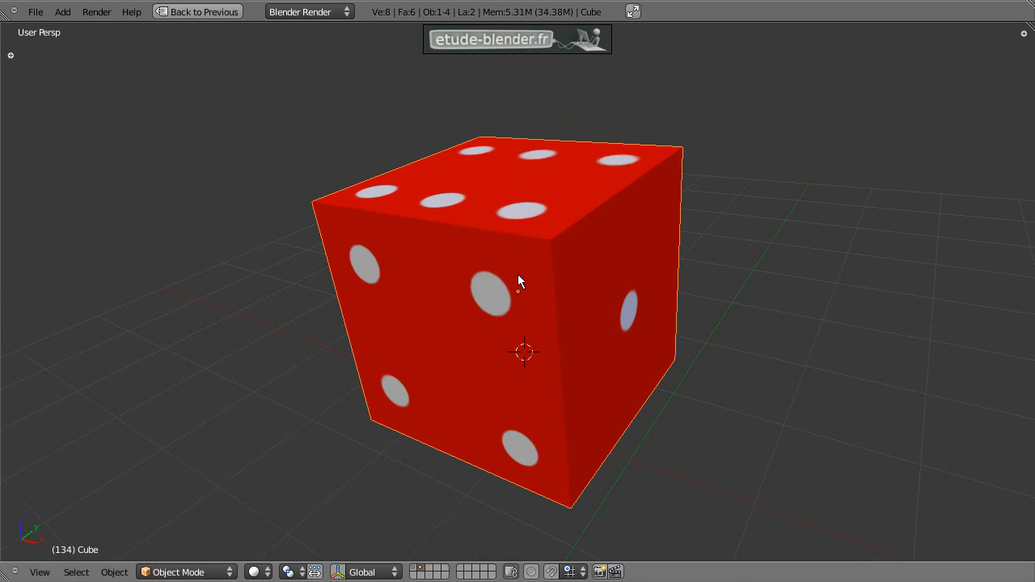
key("r")
key("r")
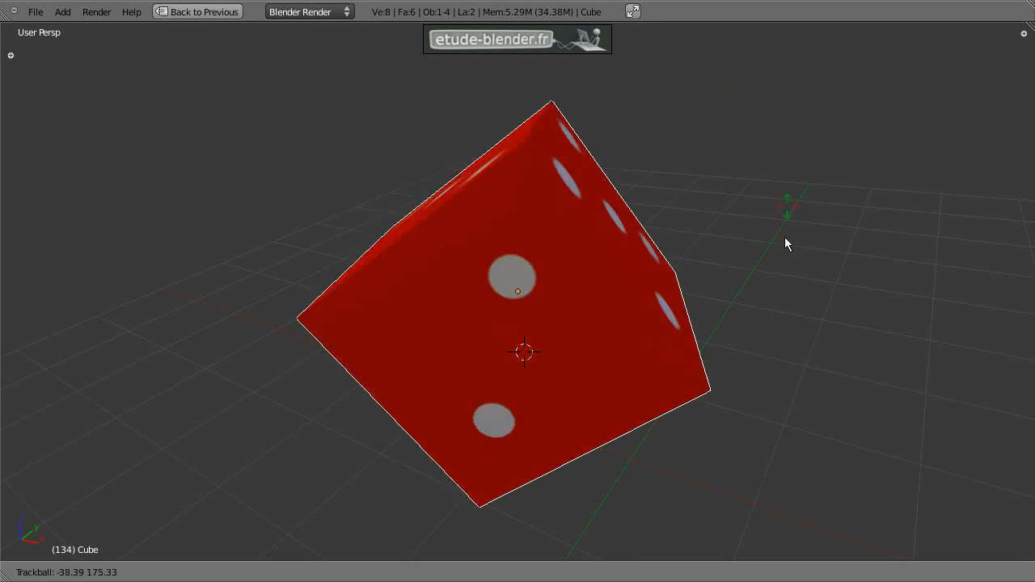
left_click(603, 327)
Step: Put the cube in Edit Mode, restore the split layout and widen the UV editor
key("Tab")
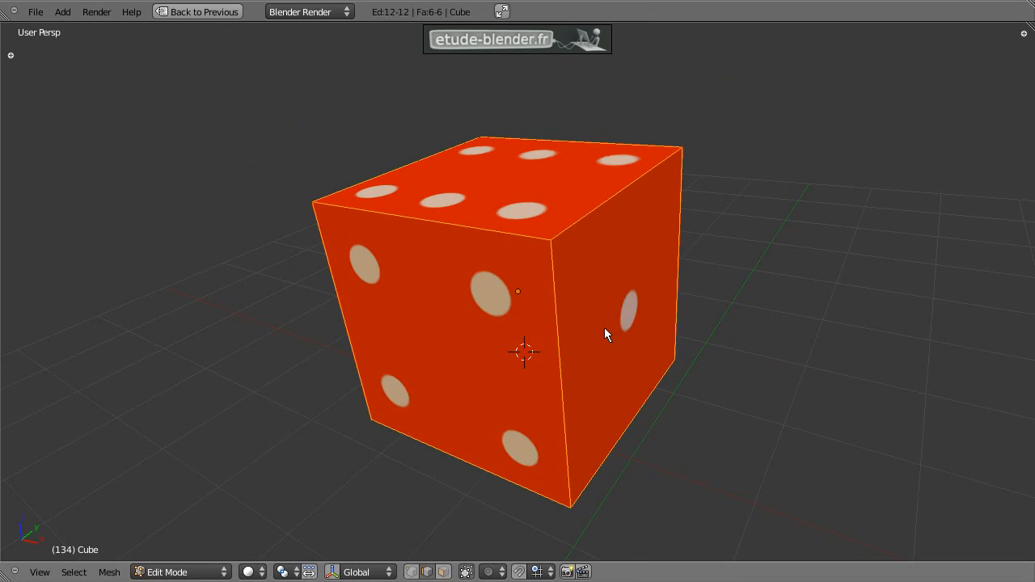
key("ctrl+Up")
key("Tab")
key("Tab")
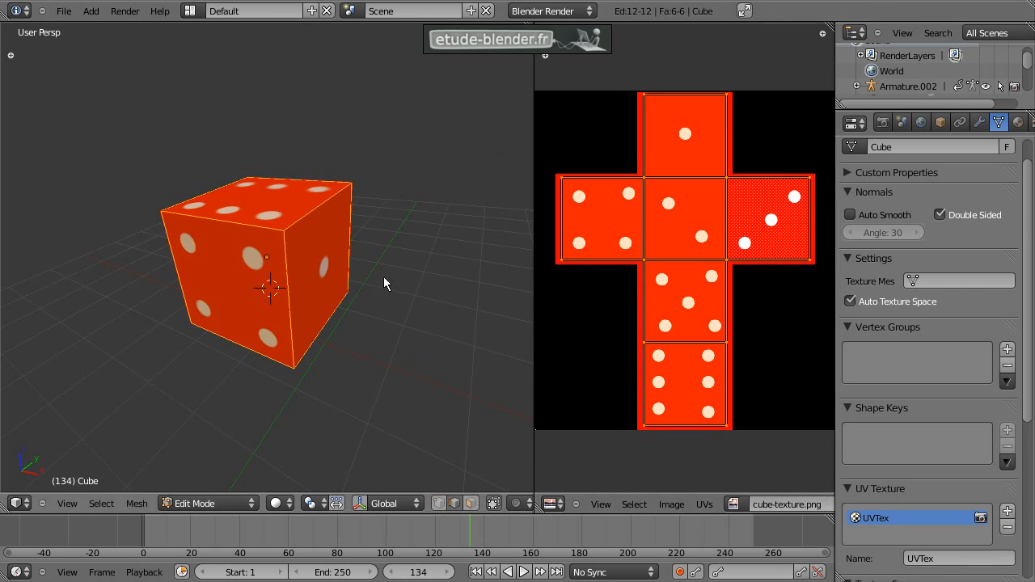
left_click_drag(536, 273, 475, 273)
scroll(415, 266, "up", 1)
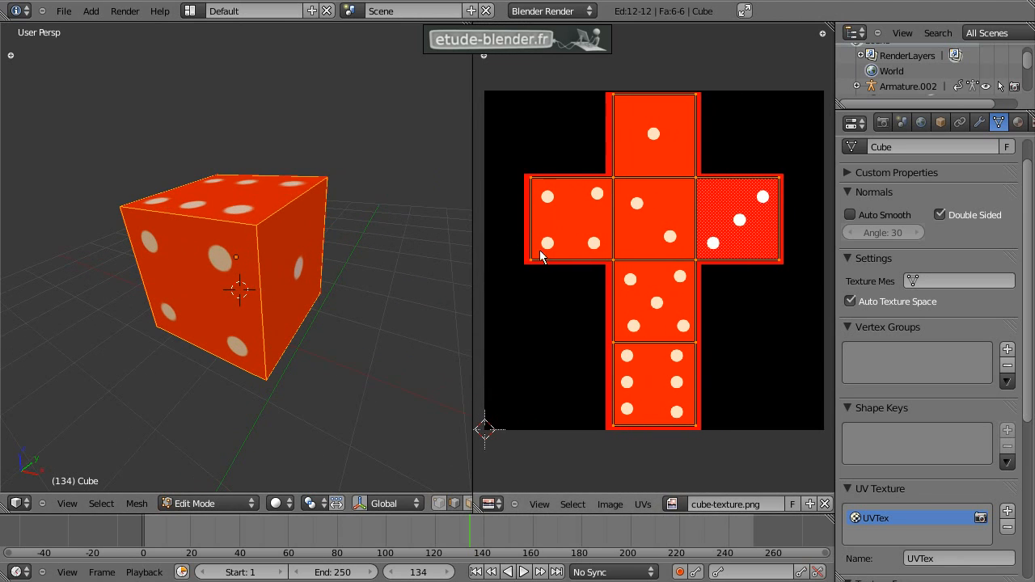
Step: Deselect all UVs and try moving the lower outer corner of the cross's left arm outward past the red area
key("a")
middle_click_drag(386, 252, 343, 253)
key("g")
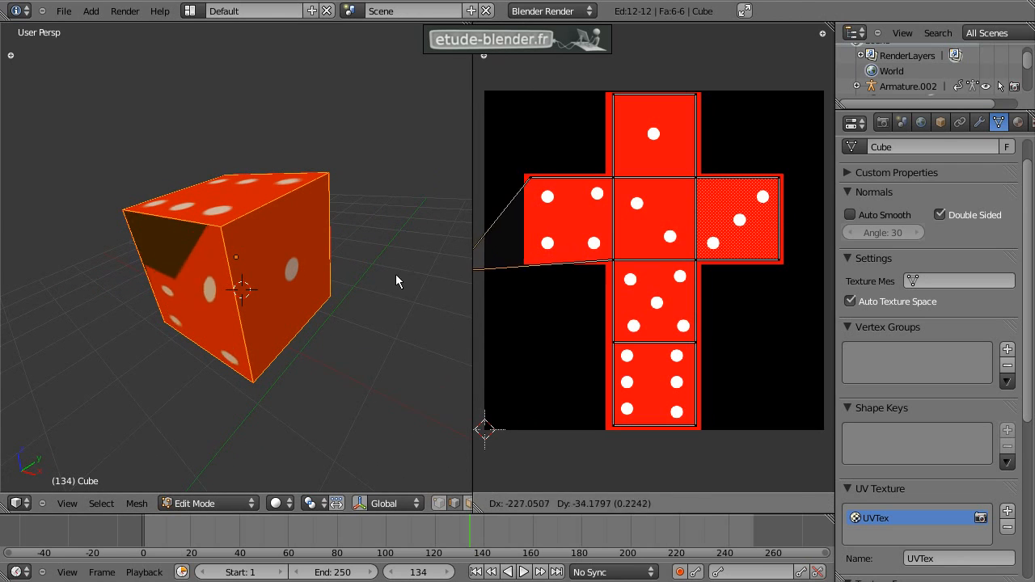
key("Escape")
middle_click_drag(263, 288, 308, 264)
key("g")
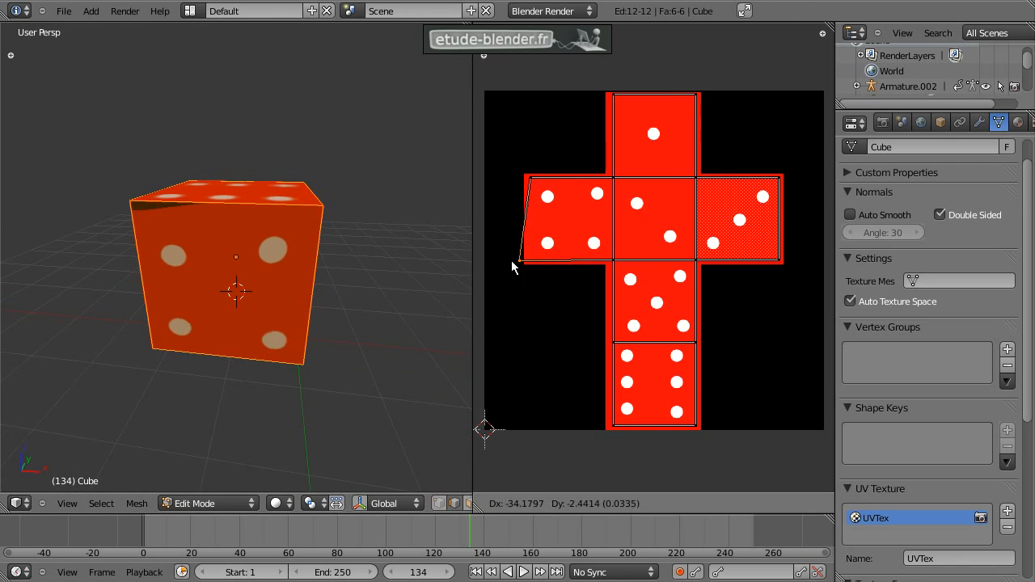
left_click(511, 261)
Step: Try moving the left arm's upper and lower outer UV corners inward, between its two columns of dots
right_click(525, 178)
key("g")
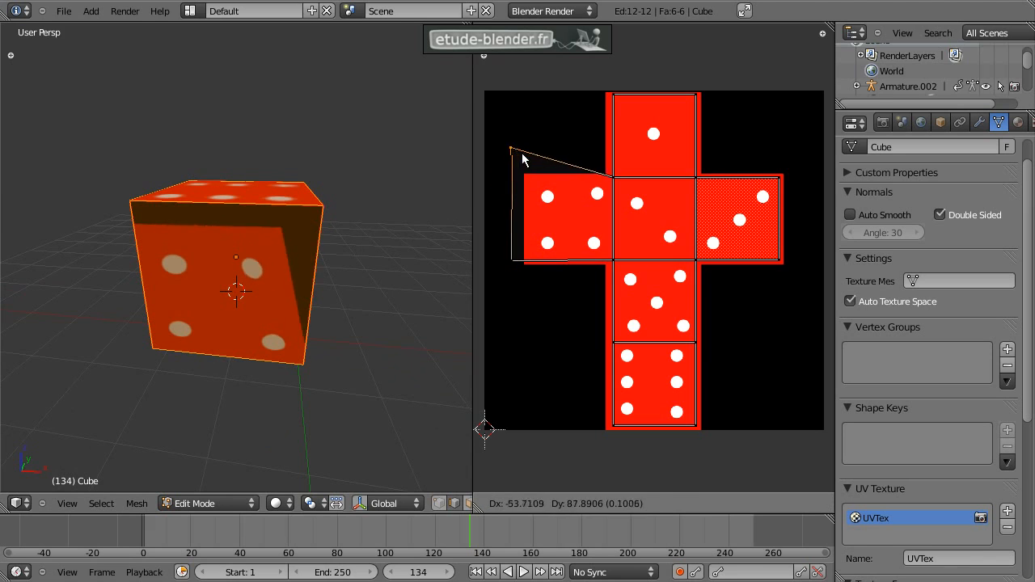
left_click(580, 195)
right_click(513, 257)
key("g")
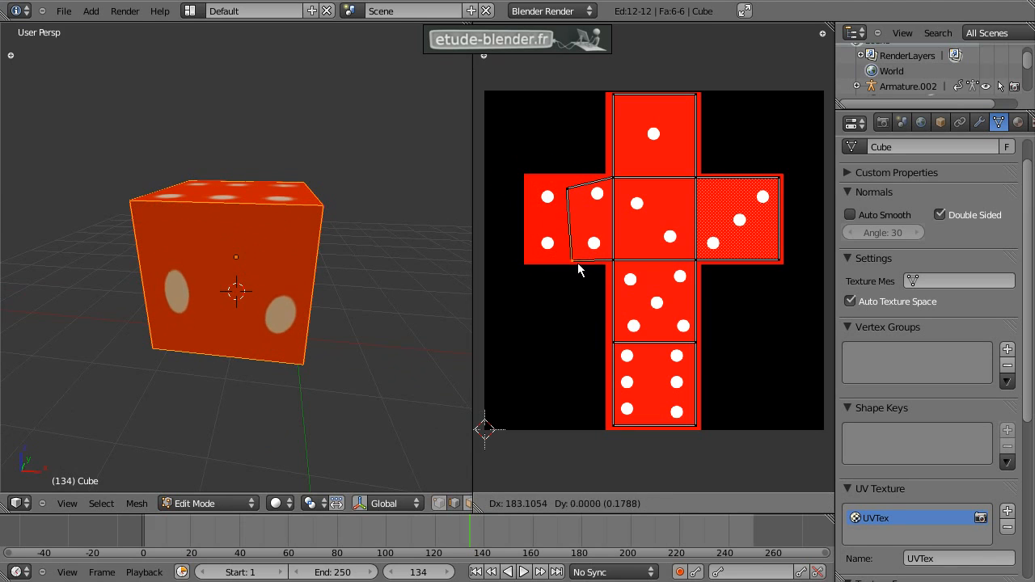
left_click(570, 279)
Step: Try moving the left arm's upper UV corner back towards the cross's edge and the lower one outside the red area
right_click(565, 178)
key("g")
left_click(558, 152)
key("g")
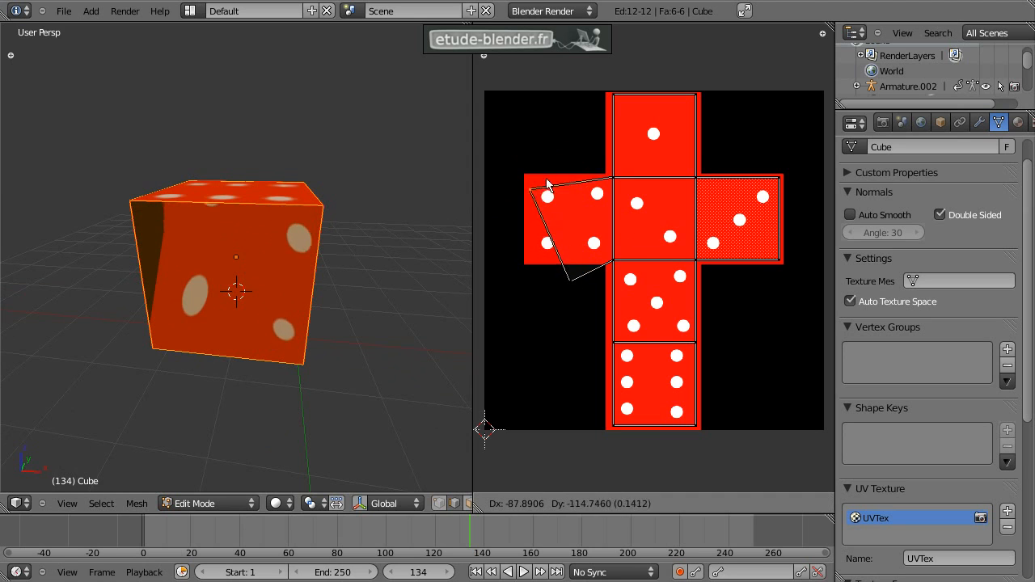
left_click(534, 182)
right_click(571, 283)
key("g")
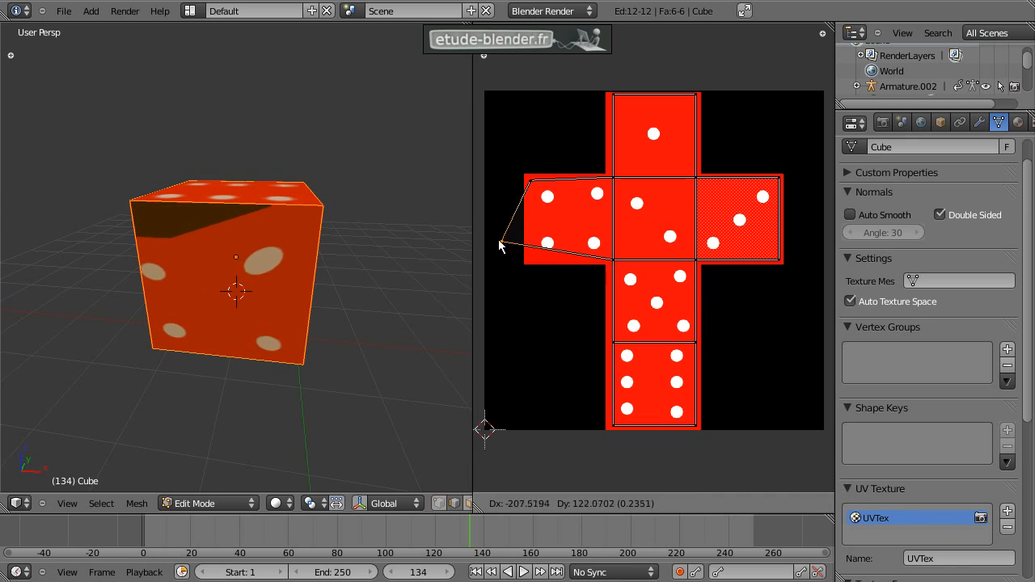
left_click(498, 241)
Step: Undo all the trial UV corner moves on the cross's left arm
key("ctrl+z")
key("ctrl+z")
key("ctrl+z")
key("ctrl+z")
key("ctrl+z")
key("ctrl+z")
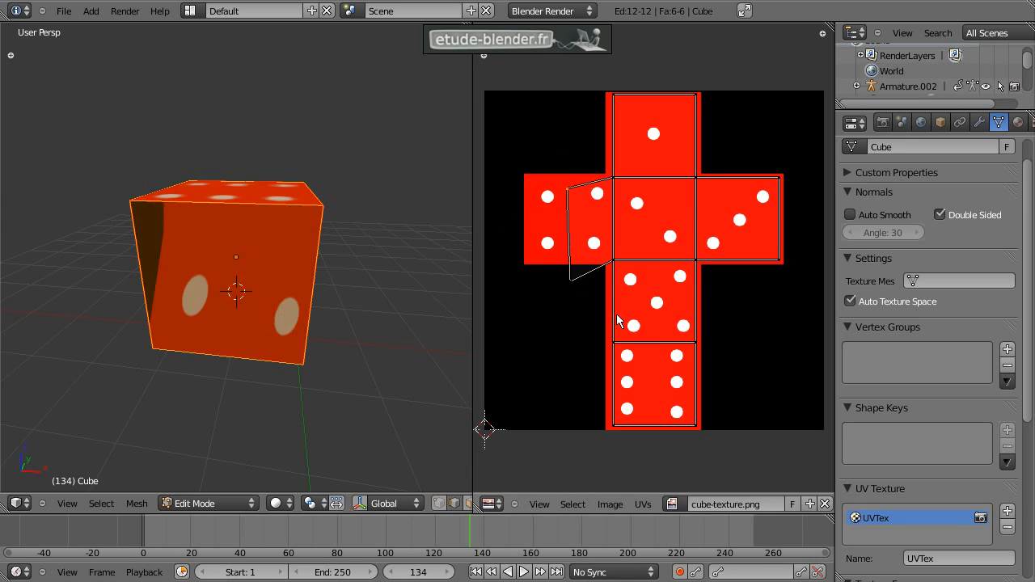
Step: Return to Object Mode and render the current frame to check how the cube looks, then close the render
key("Tab")
middle_click_drag(326, 270, 313, 290)
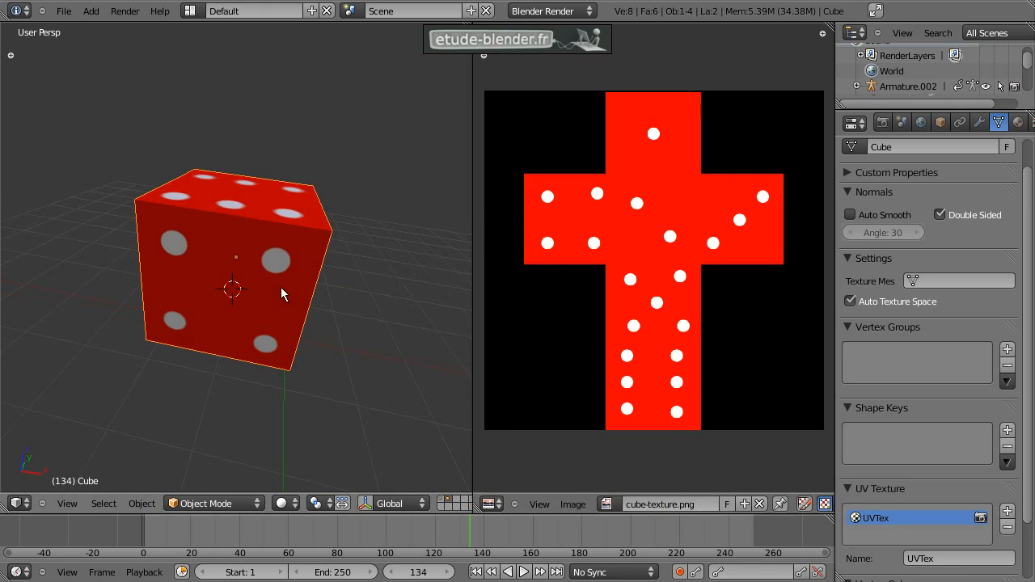
key("F12")
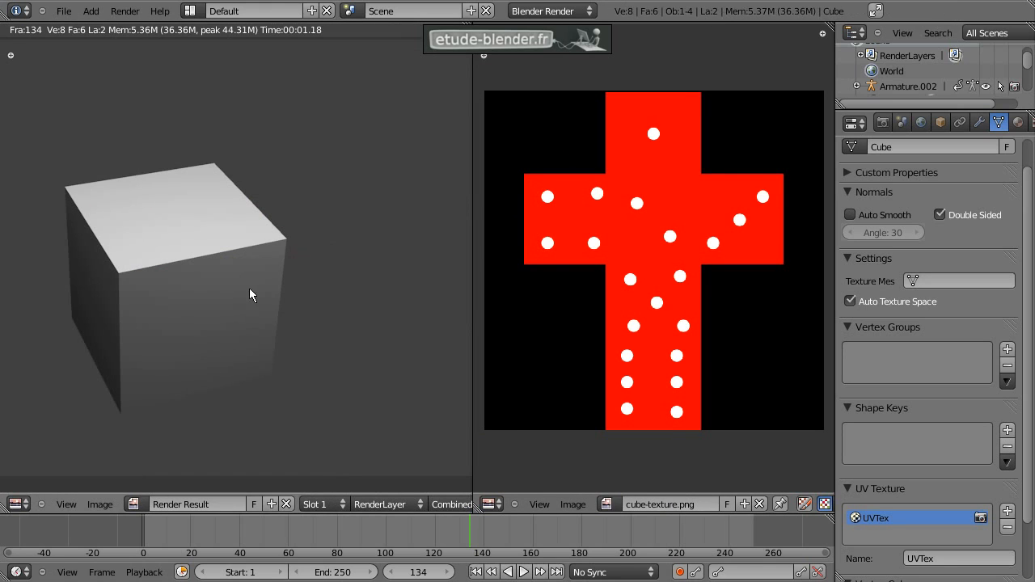
key("Escape")
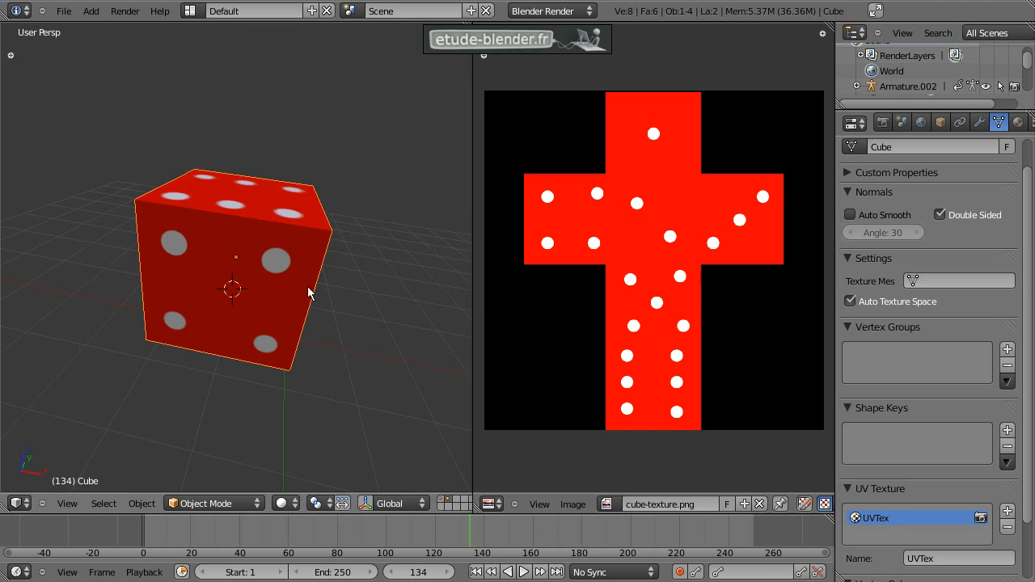
Step: Enable Face Textures in the cube's material options and render the frame
left_click(1020, 125)
left_click(905, 232)
scroll(932, 346, "down", 6)
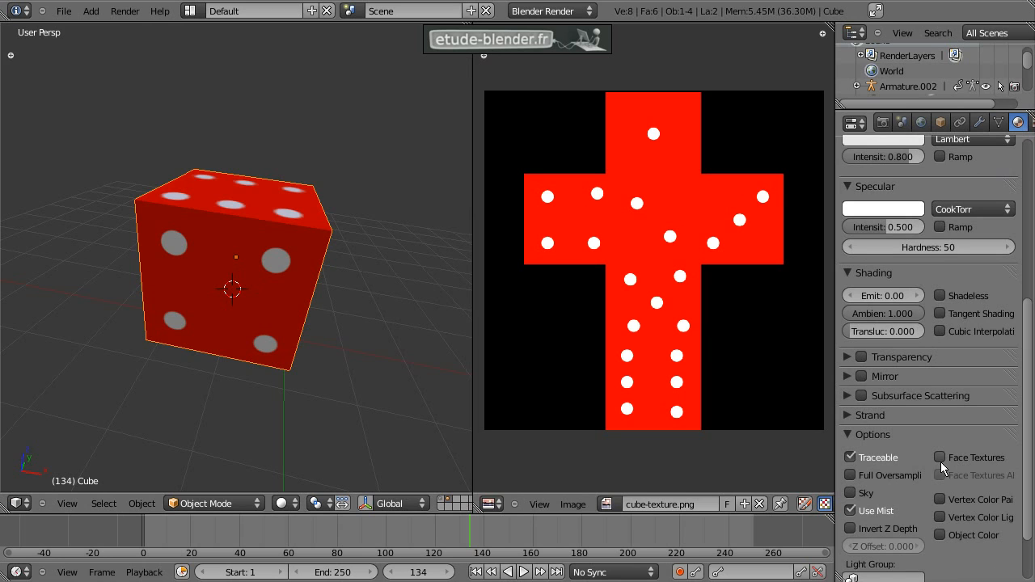
left_click(940, 457)
key("F12")
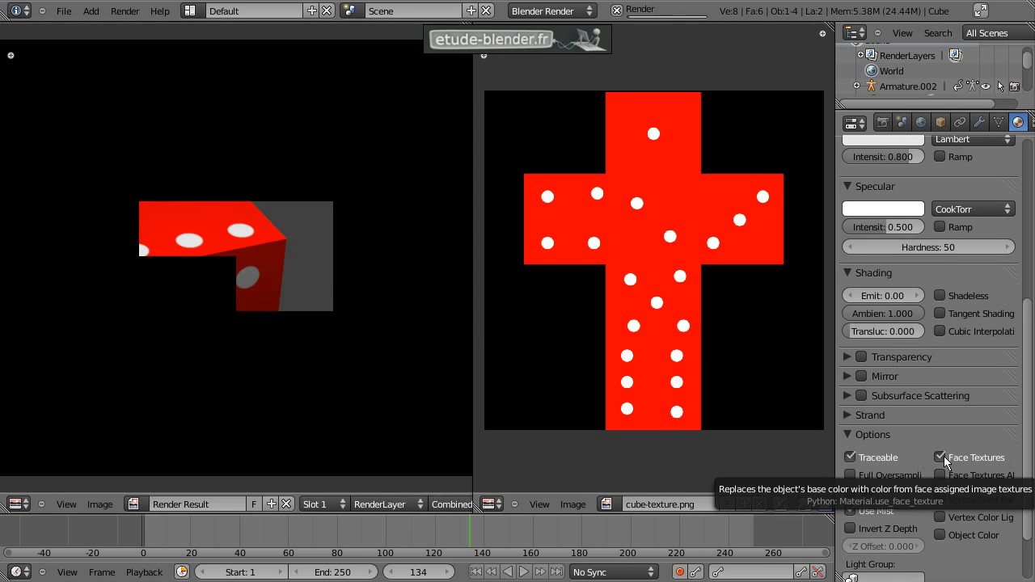